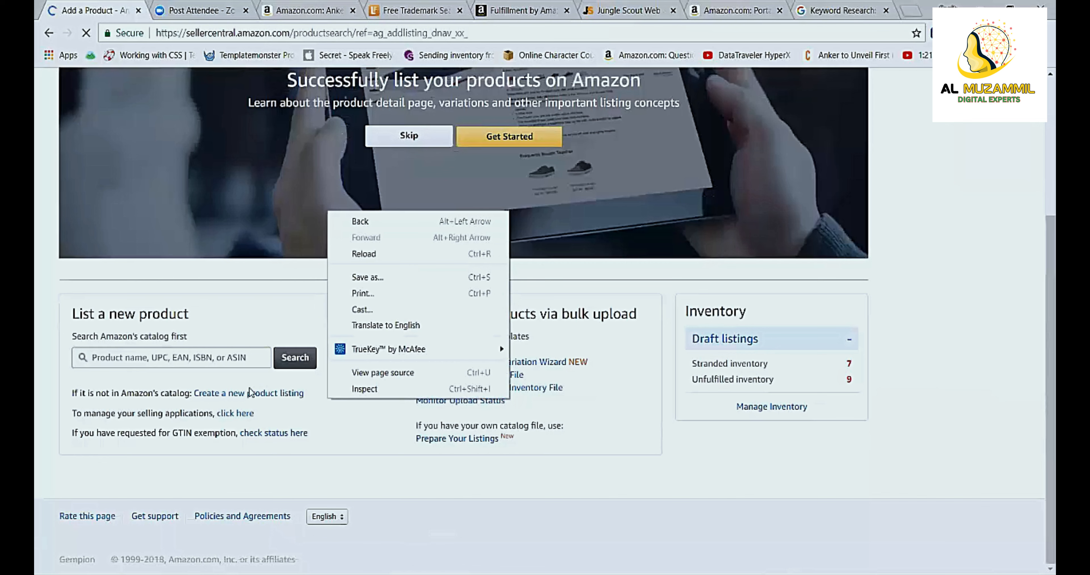
# Step: Start creating a new product listing for an item that is not in Amazon's catalog
pyautogui.click(330, 403)
pyautogui.rightClick(334, 386)
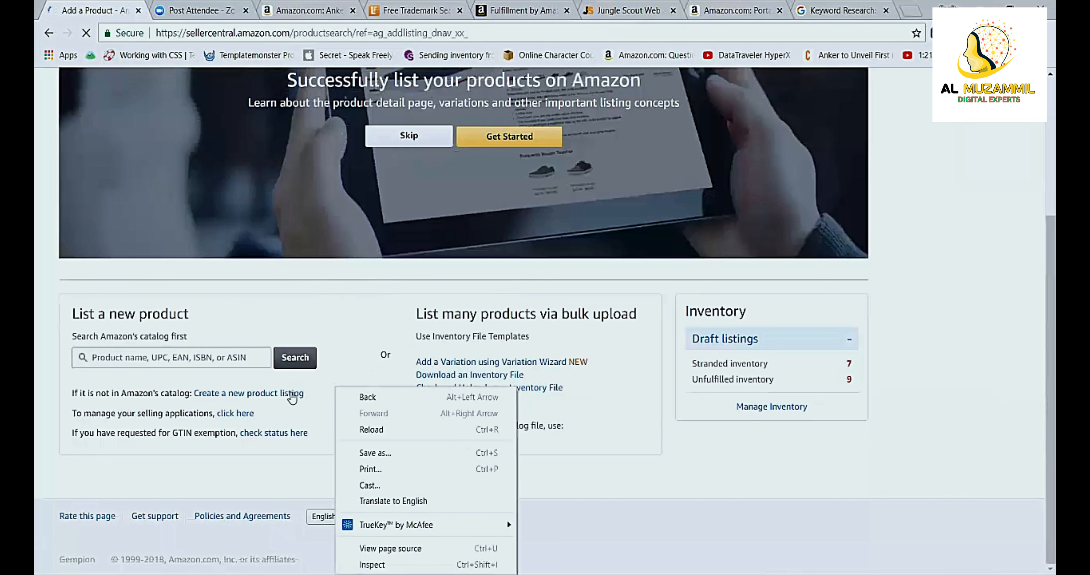
pyautogui.click(288, 396)
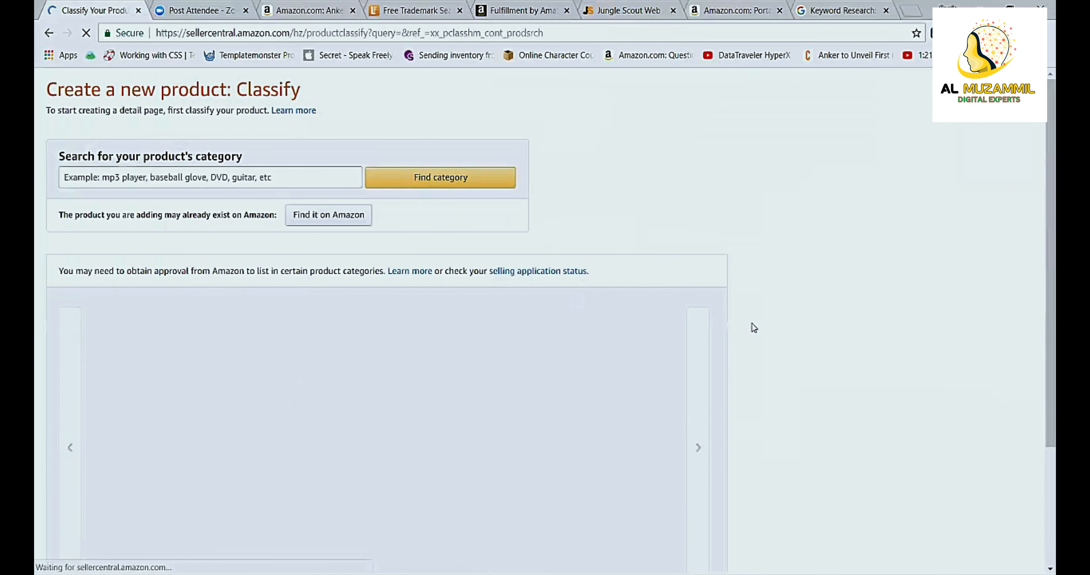
# Step: Classify the product under Cell Phones & Accessories > Accessories > Cables and select that category
pyautogui.scroll(-2, 767, 319)
pyautogui.scroll(-1, 779, 315)
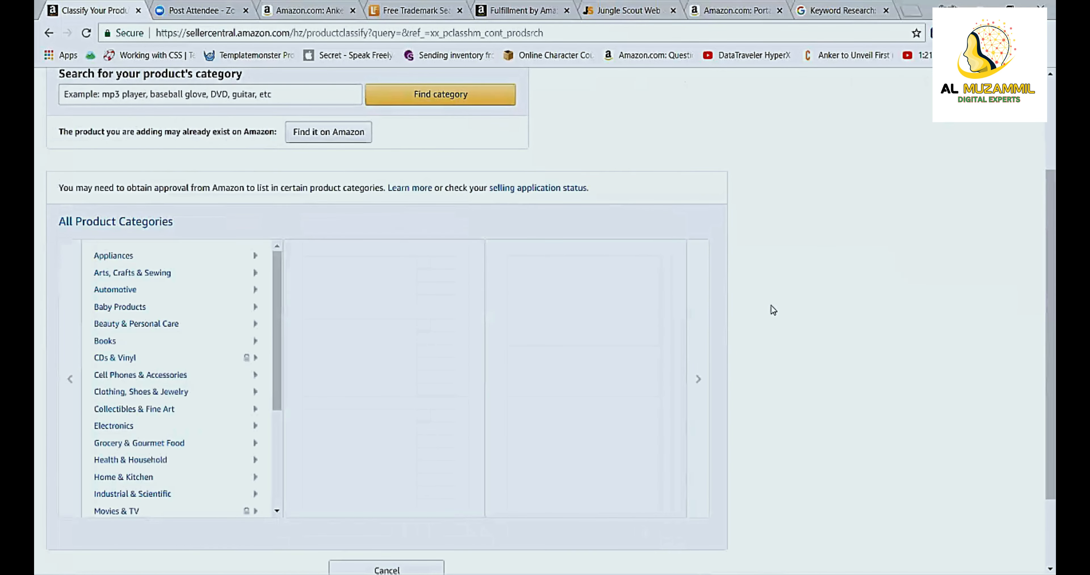
pyautogui.click(164, 380)
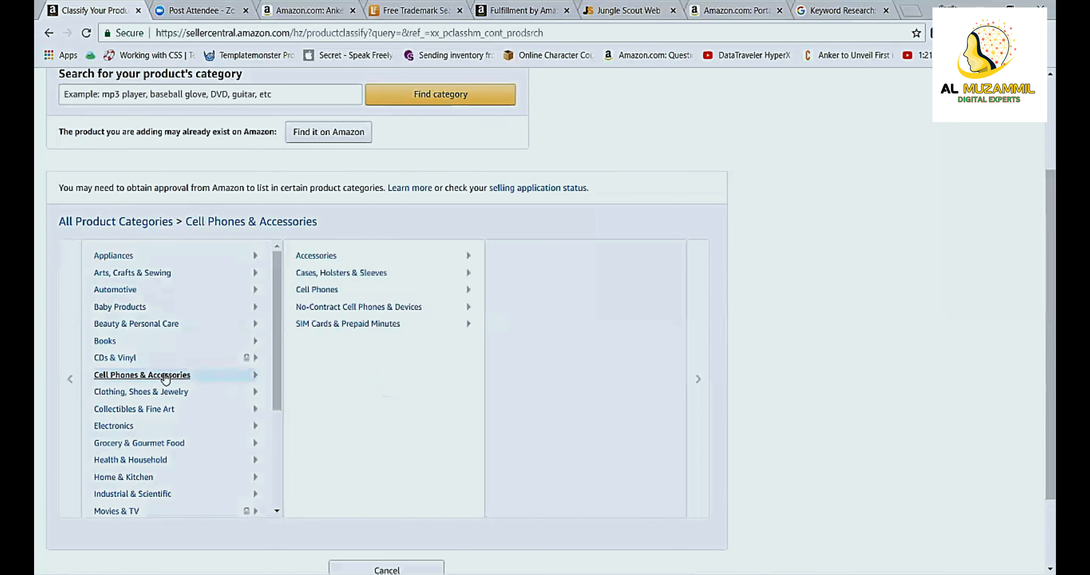
pyautogui.click(326, 292)
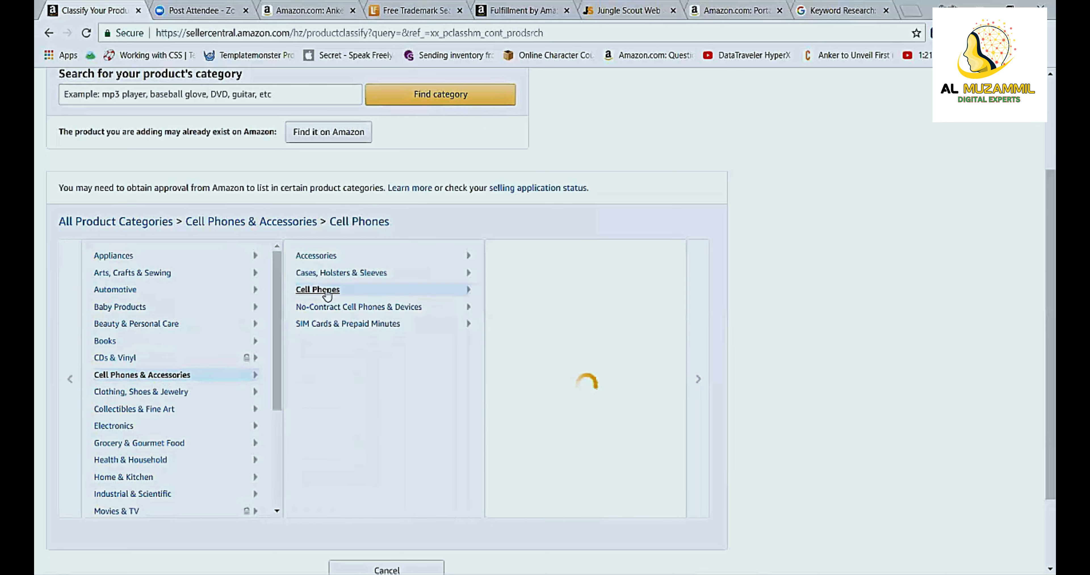
pyautogui.click(325, 256)
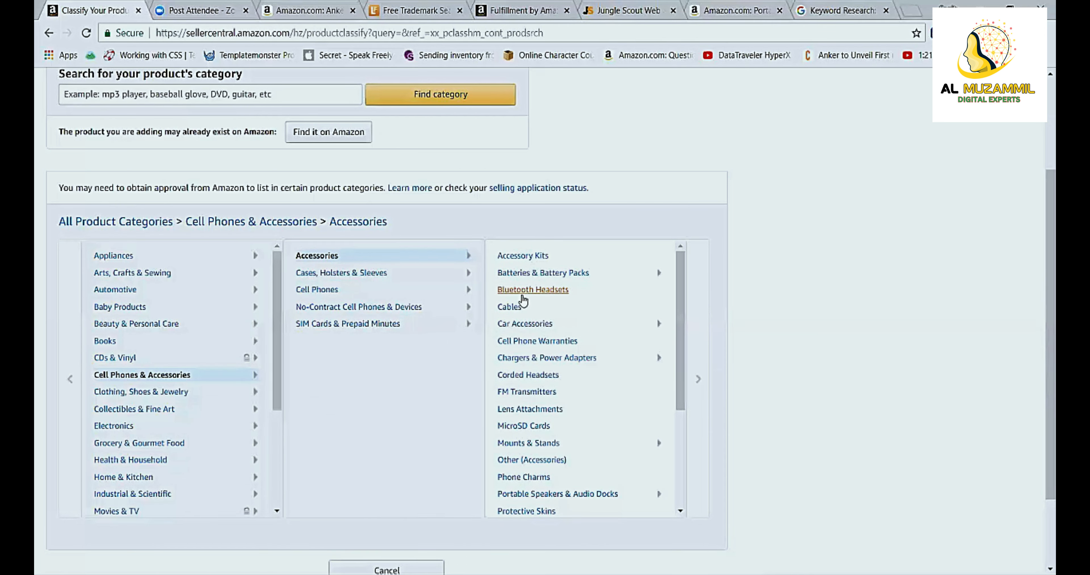
pyautogui.click(513, 308)
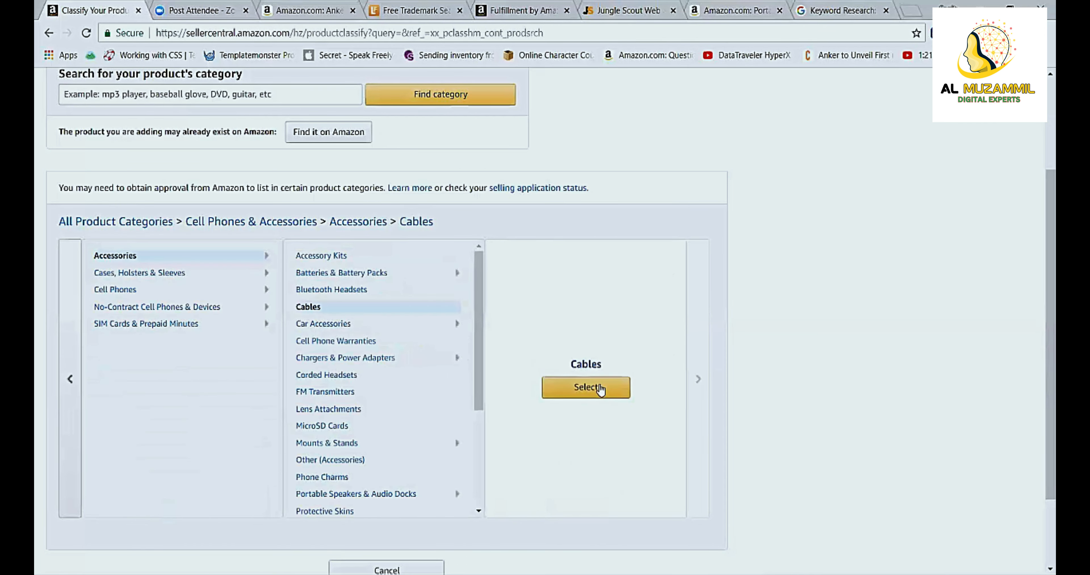
pyautogui.click(601, 390)
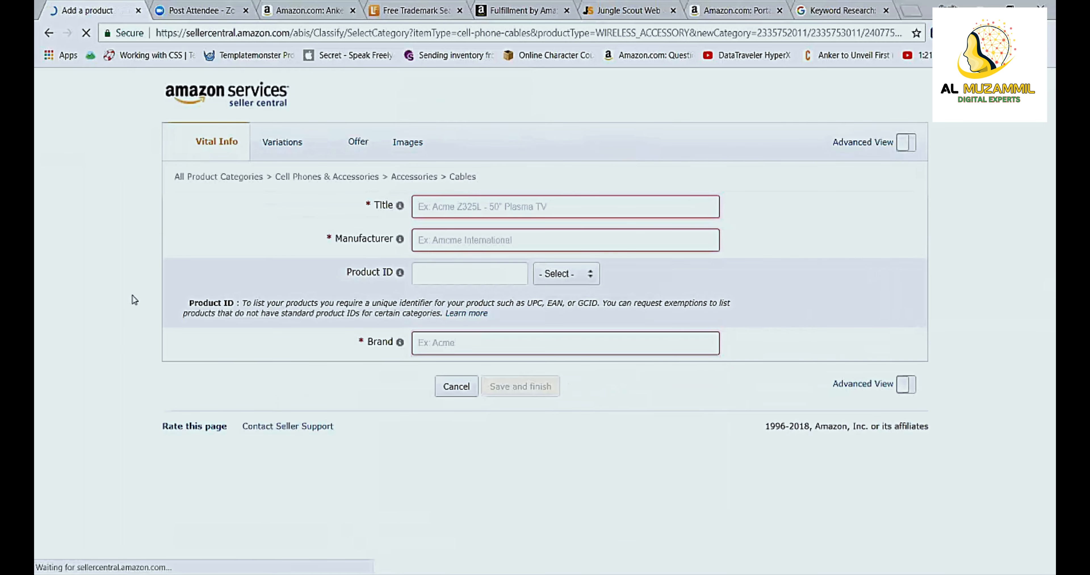
pyautogui.rightClick(188, 252)
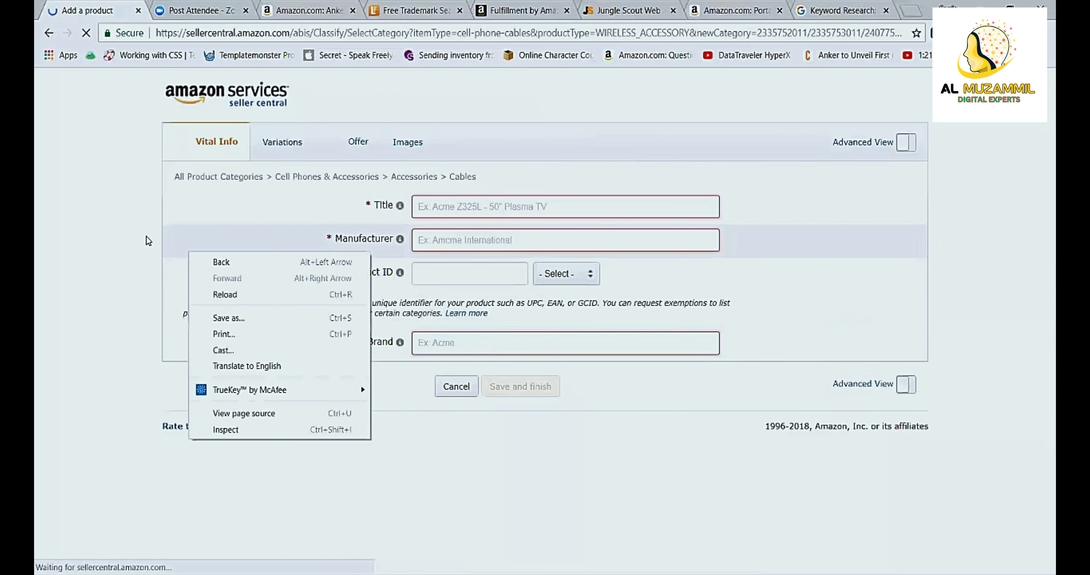
pyautogui.click(147, 236)
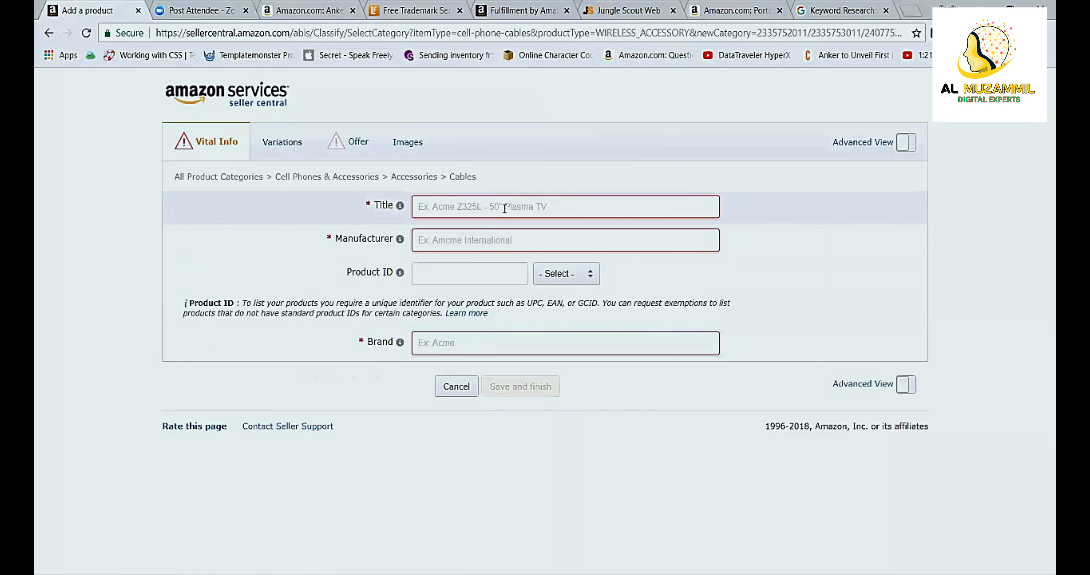
# Step: Copy the full product title from the Anker Quick Charge 3.0 wall charger page into the new listing's title
pyautogui.click(315, 7)
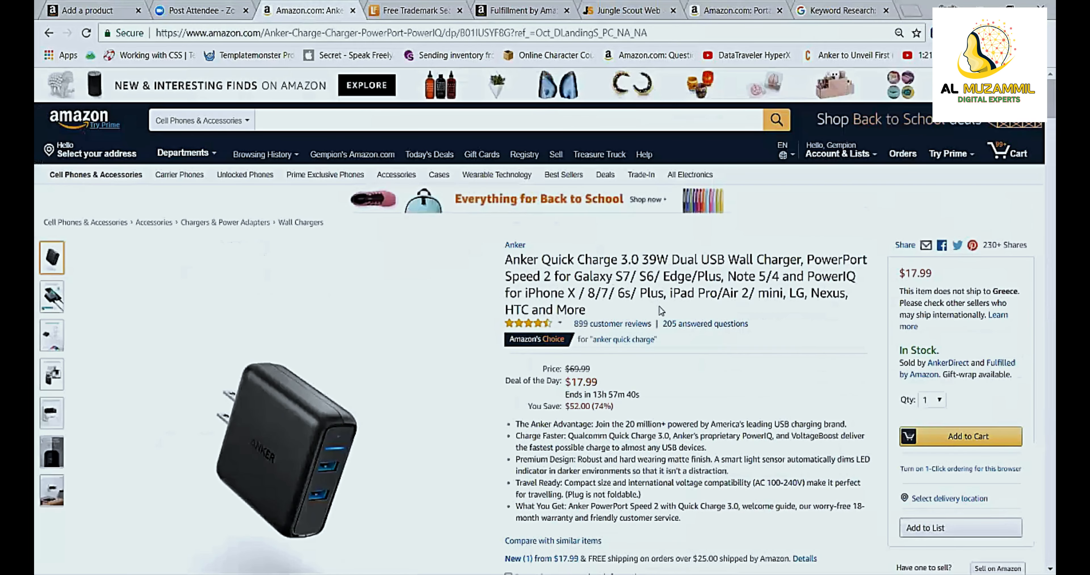
pyautogui.tripleClick(580, 297)
pyautogui.hotkey('ctrl', 'c')
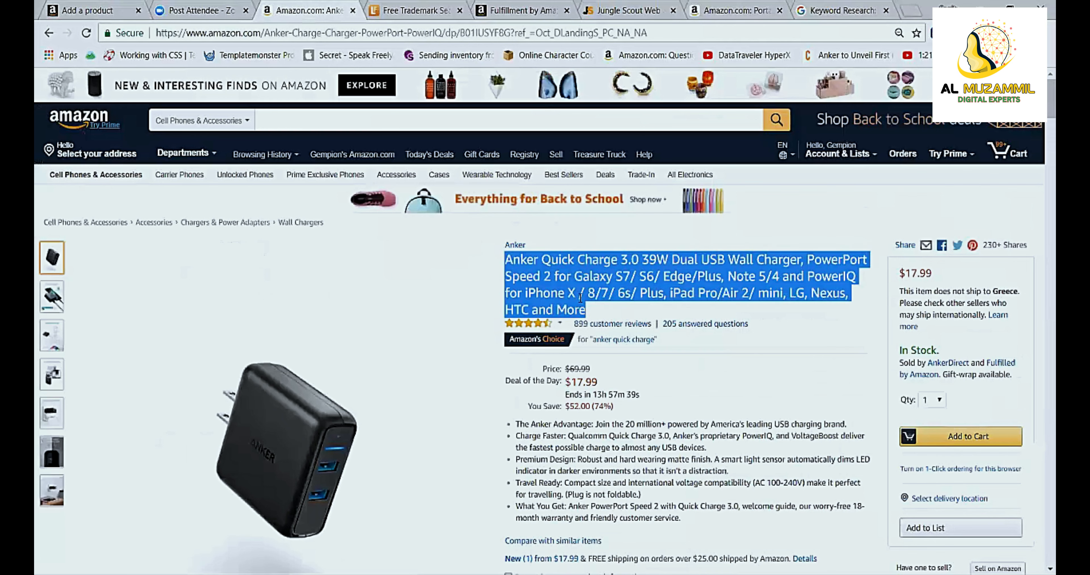
pyautogui.scroll(-2, 580, 297)
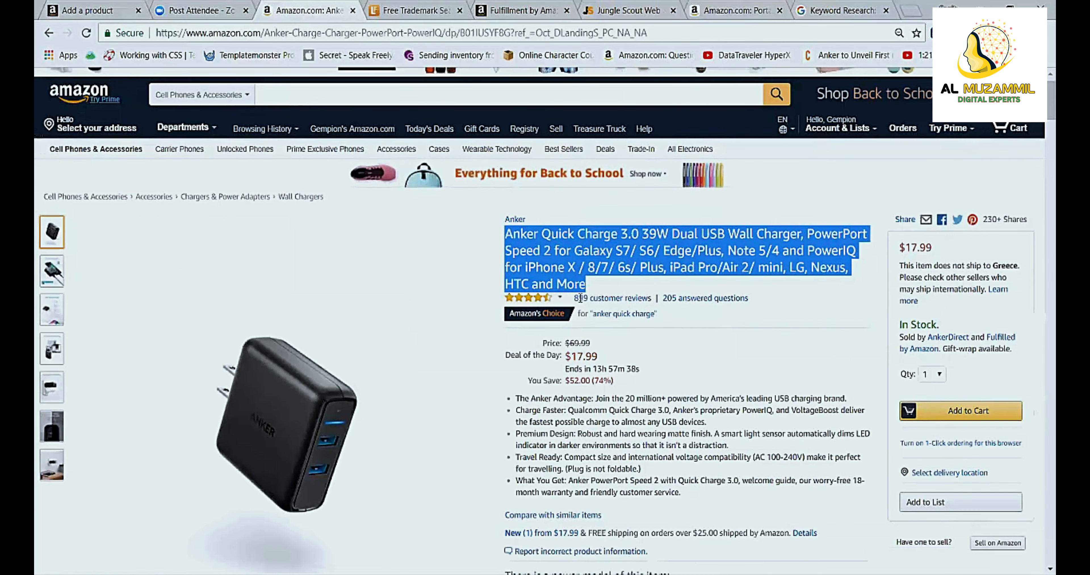
pyautogui.click(95, 5)
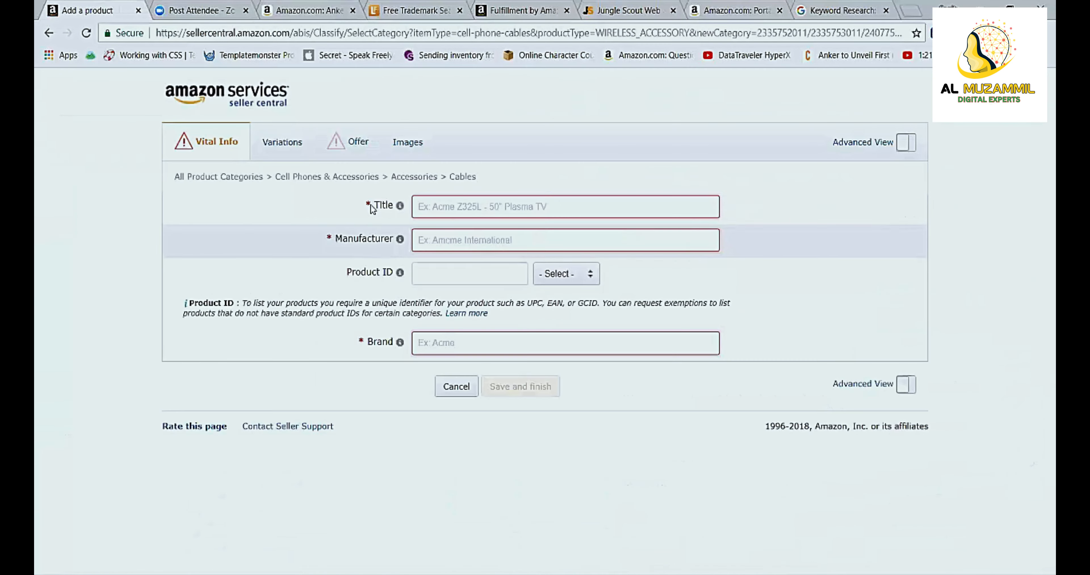
pyautogui.click(449, 207)
pyautogui.hotkey('ctrl', 'v')
pyautogui.hotkey('ctrl', 'a')
# Step: Enter Anker as both the manufacturer and the brand of the new listing
pyautogui.click(452, 237)
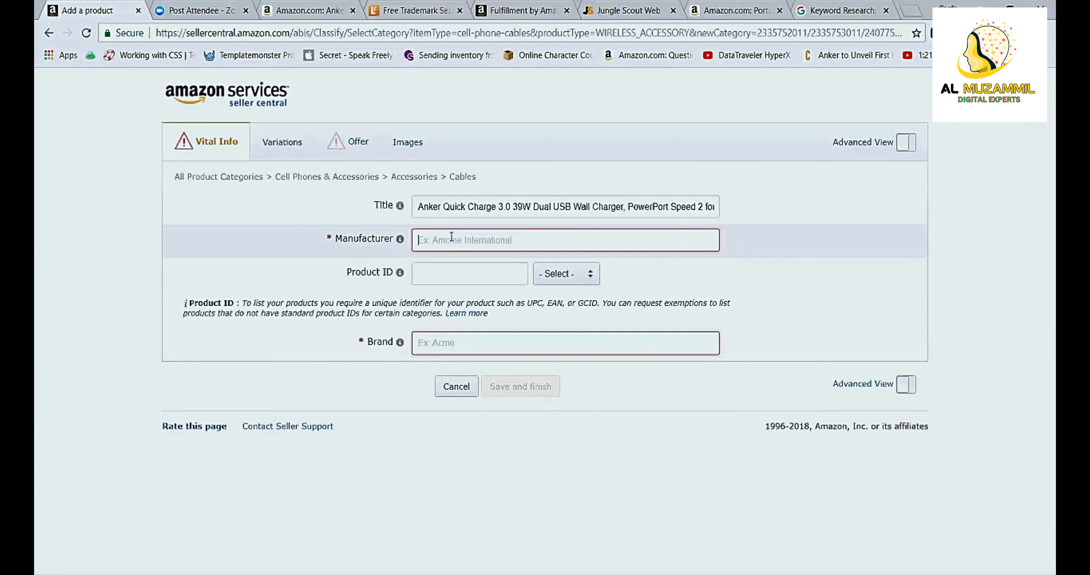
pyautogui.write('Anker')
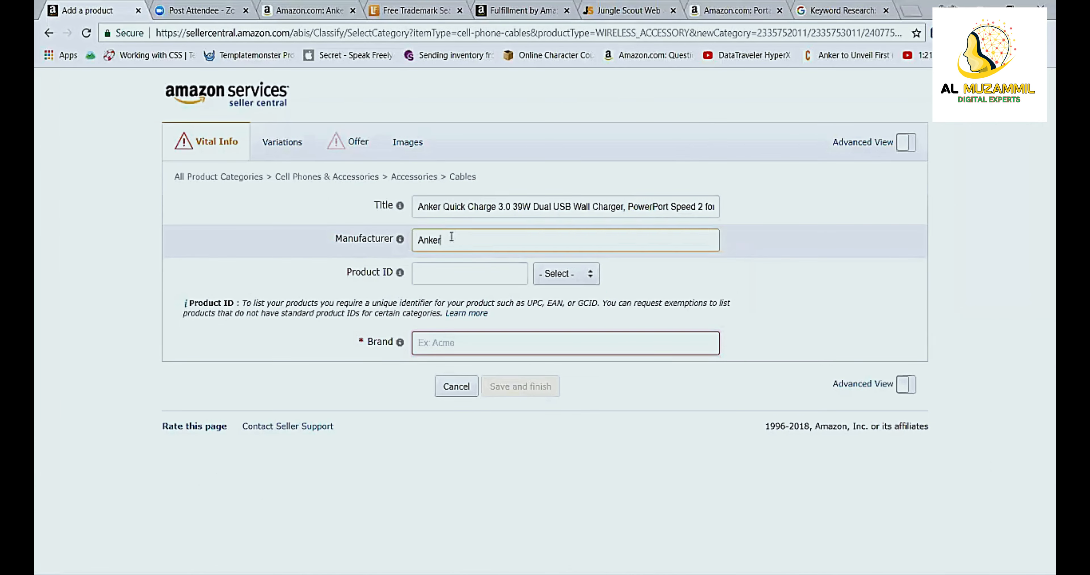
pyautogui.hotkey('ctrl', 'a')
pyautogui.hotkey('ctrl', 'c')
pyautogui.click(391, 343)
pyautogui.hotkey('ctrl', 'v')
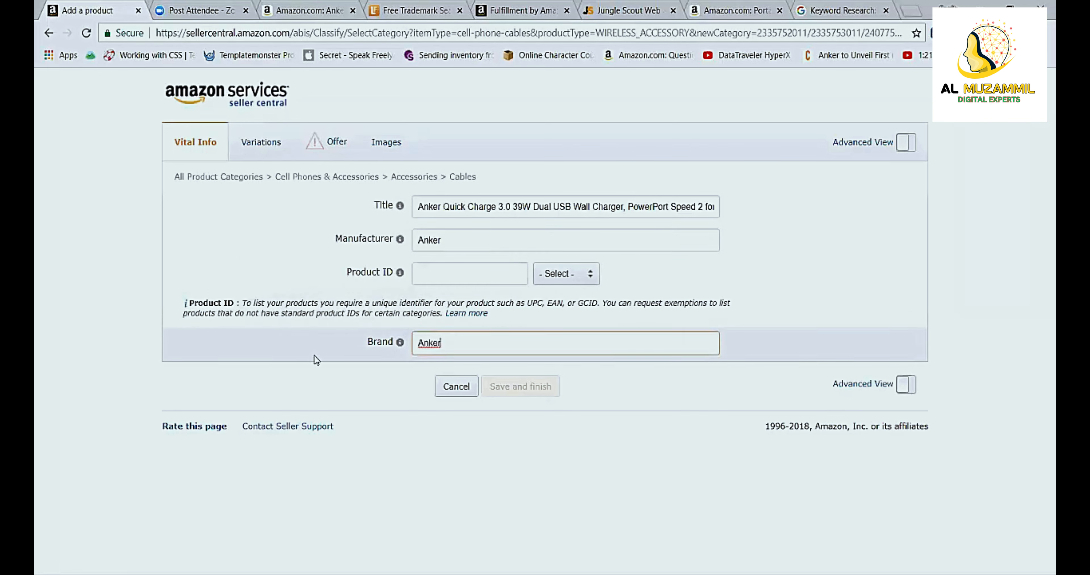
# Step: Set the listing's product ID type to UPC
pyautogui.click(374, 366)
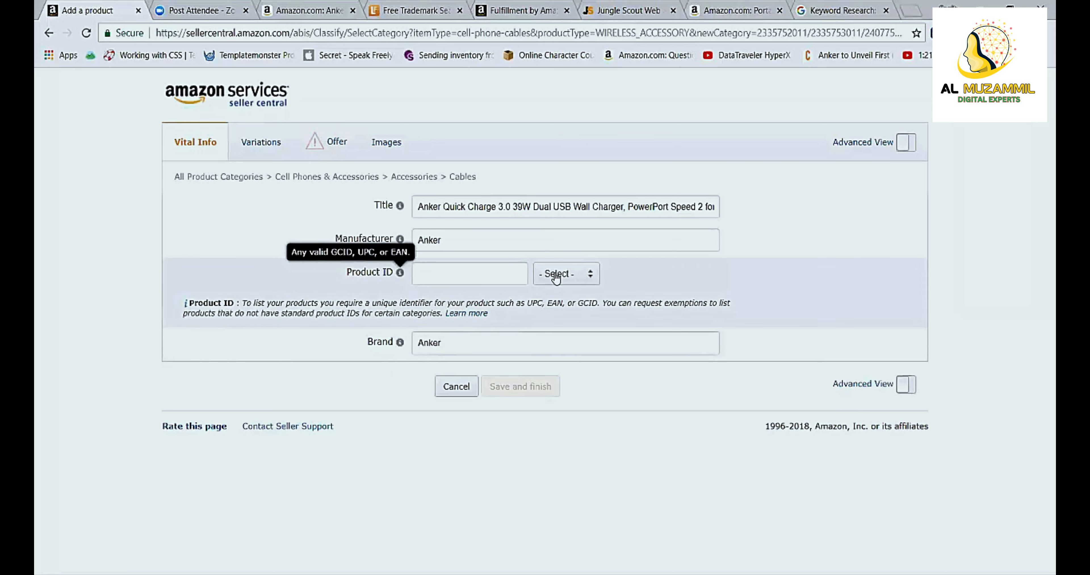
pyautogui.click(579, 279)
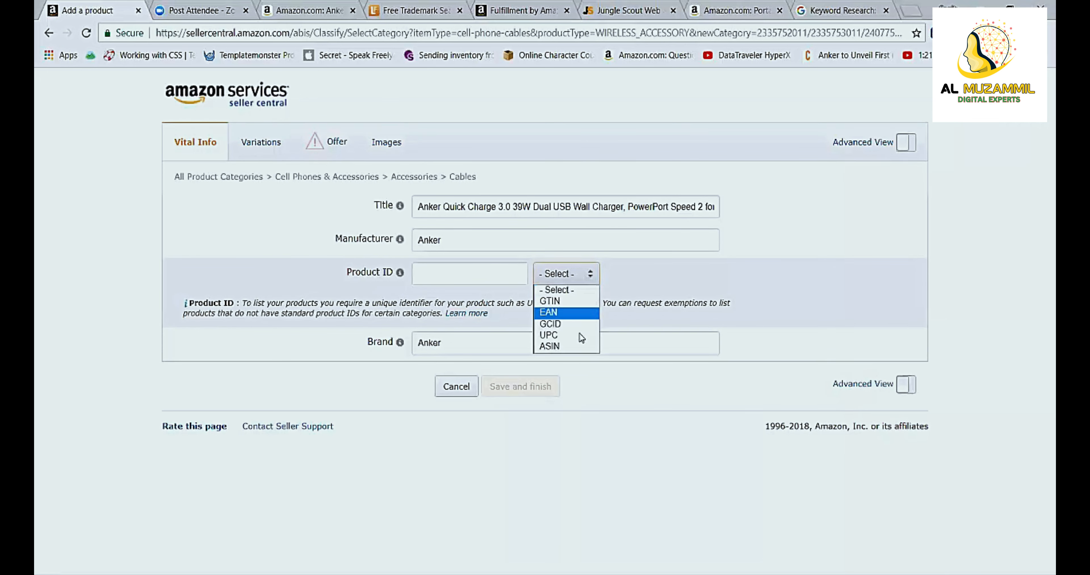
pyautogui.press('Return')
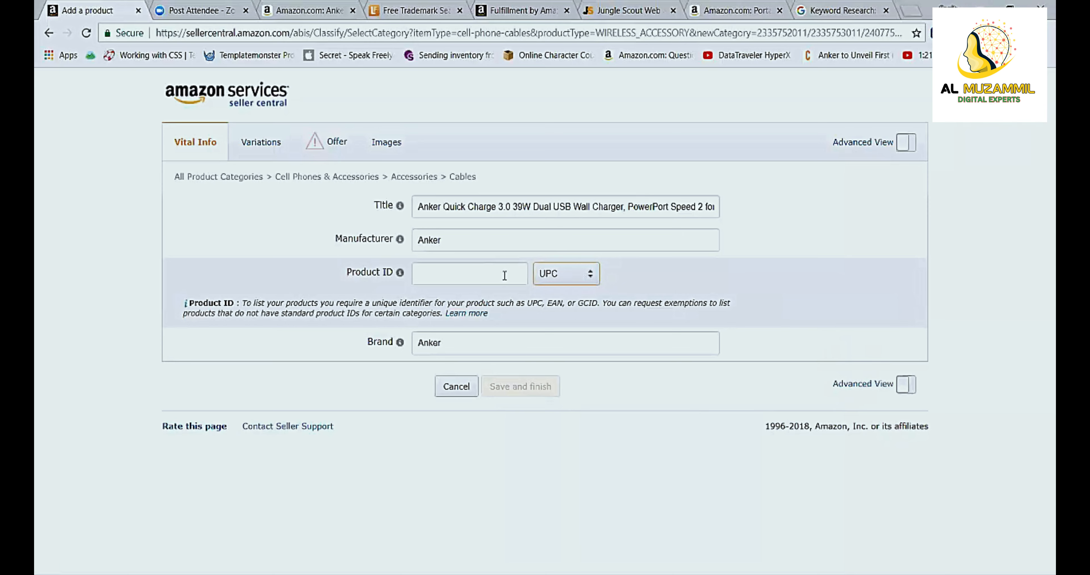
# Step: Examine the code list in the UPC.xlsx workbook in Excel and the GS1 validity notice for the listing's Product ID
pyautogui.click(748, 558)
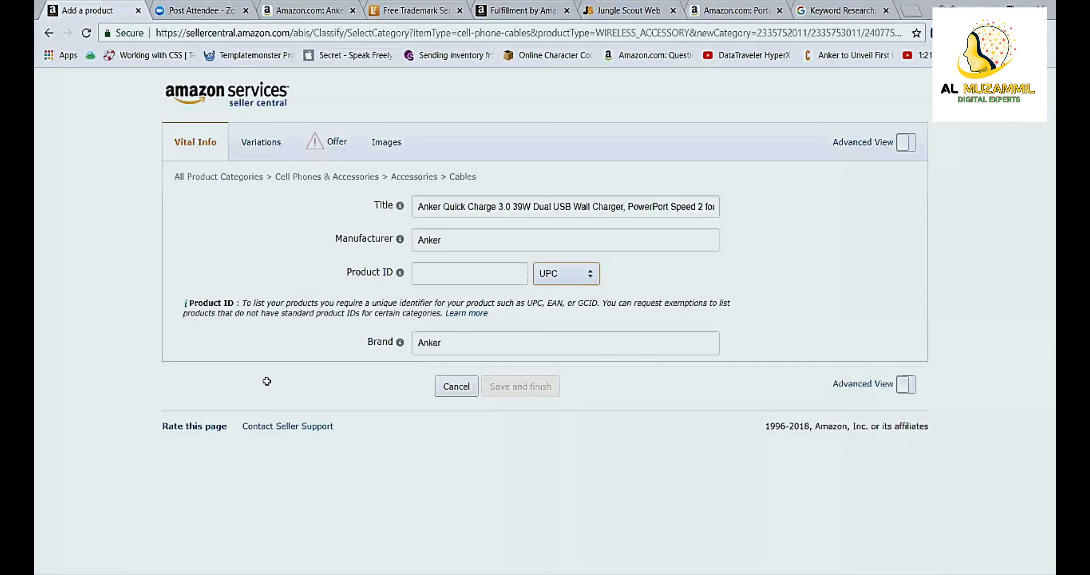
pyautogui.scroll(-7, 315, 459)
pyautogui.scroll(16, 317, 461)
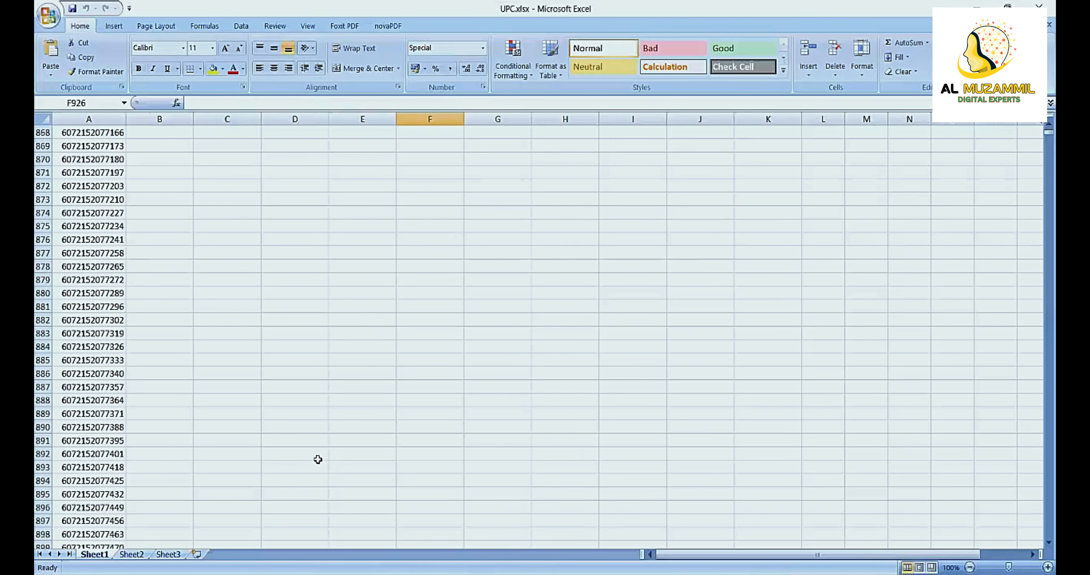
pyautogui.scroll(-9, 779, 571)
pyautogui.click(780, 571)
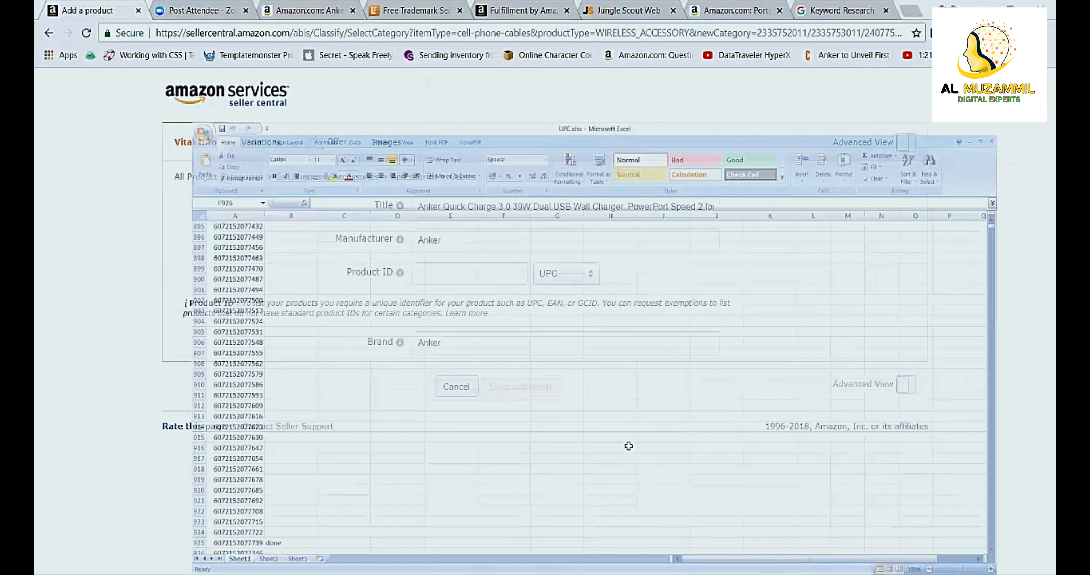
pyautogui.rightClick(545, 440)
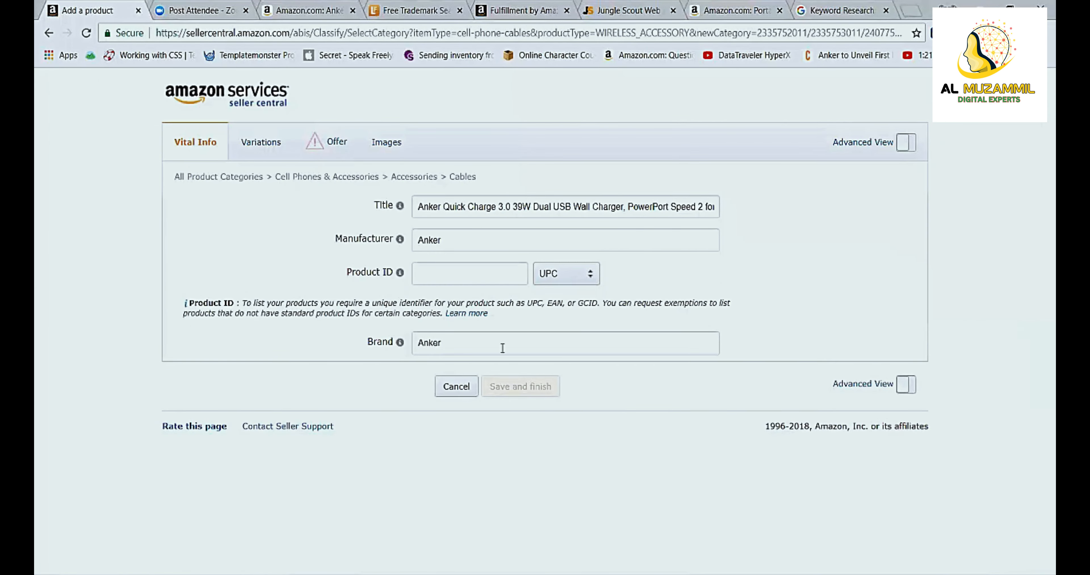
pyautogui.click(464, 271)
pyautogui.click(464, 271)
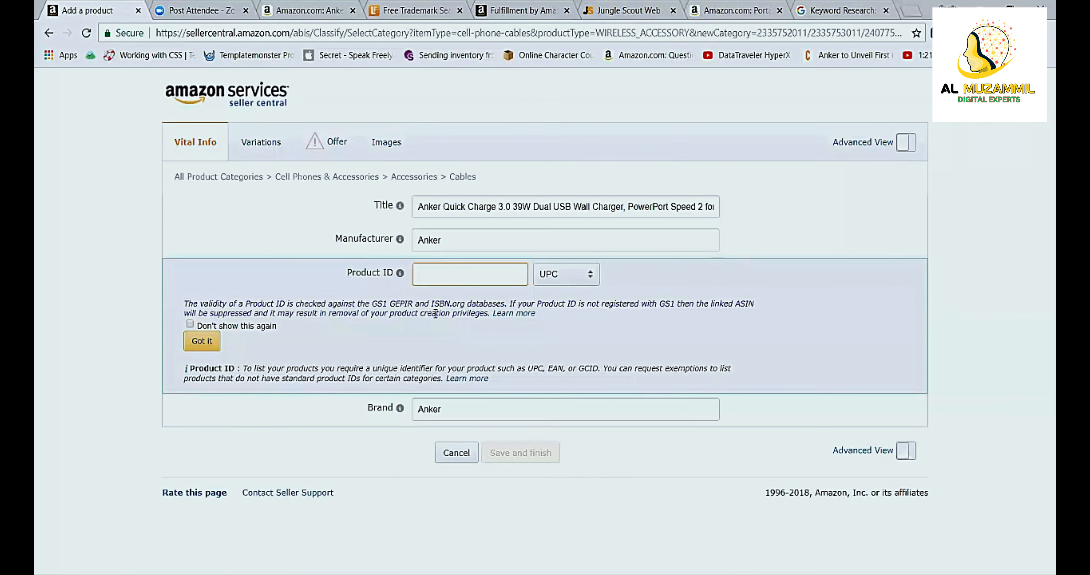
pyautogui.doubleClick(676, 304)
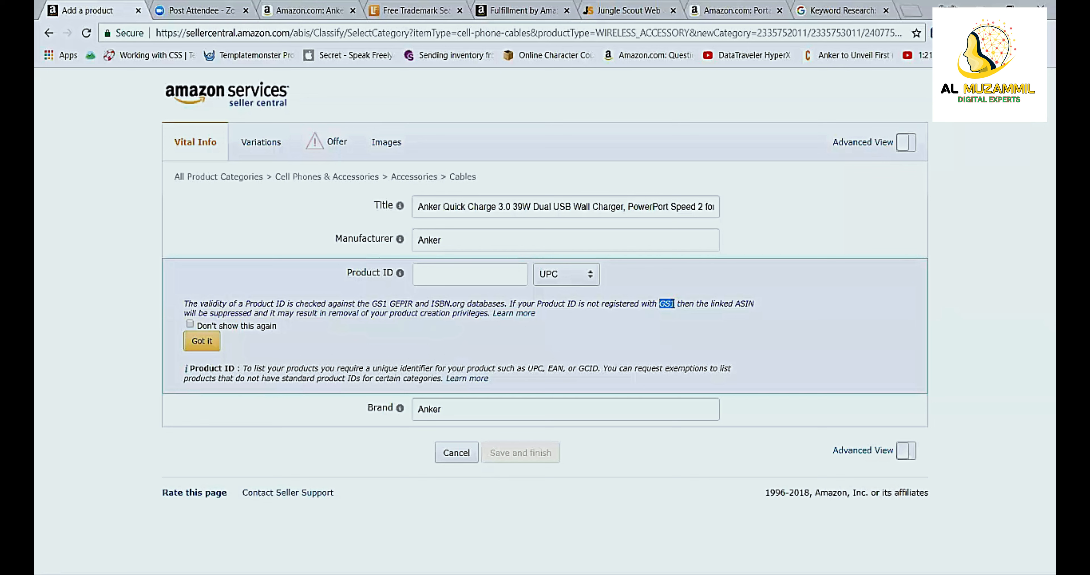
pyautogui.click(474, 274)
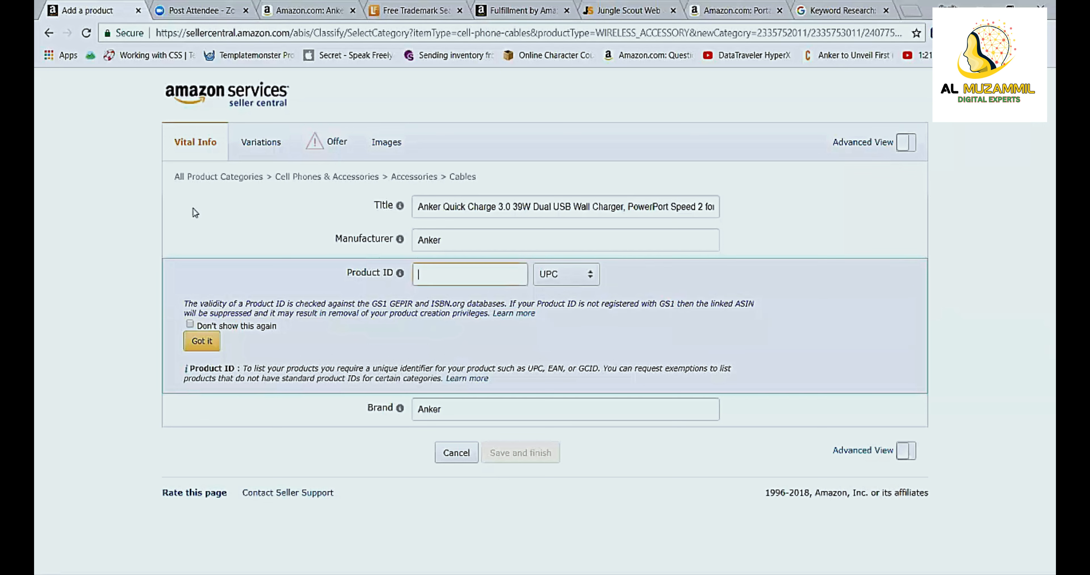
# Step: Set the listing's variation theme to Color
pyautogui.click(272, 151)
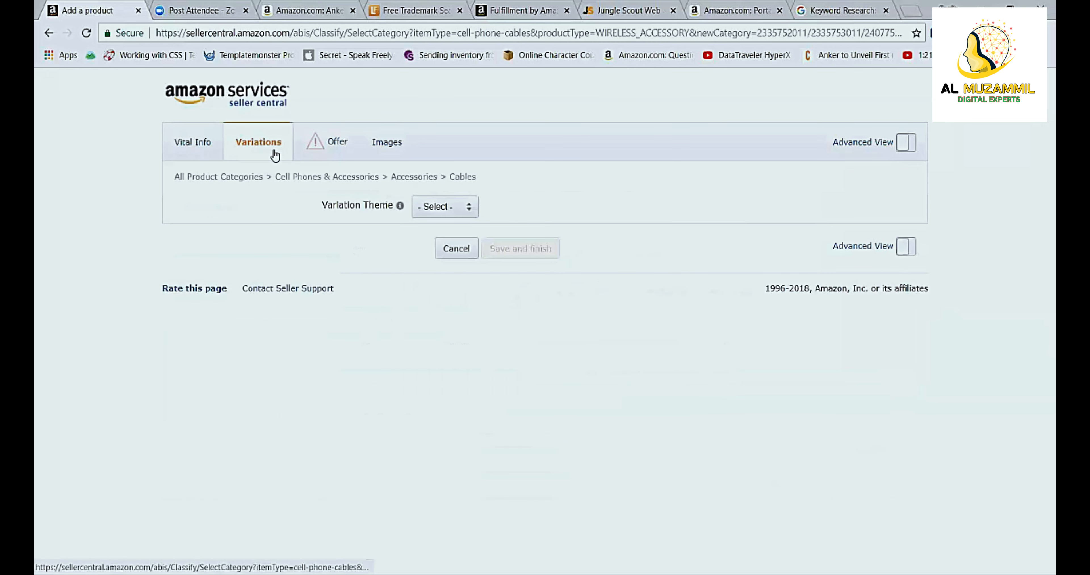
pyautogui.click(440, 212)
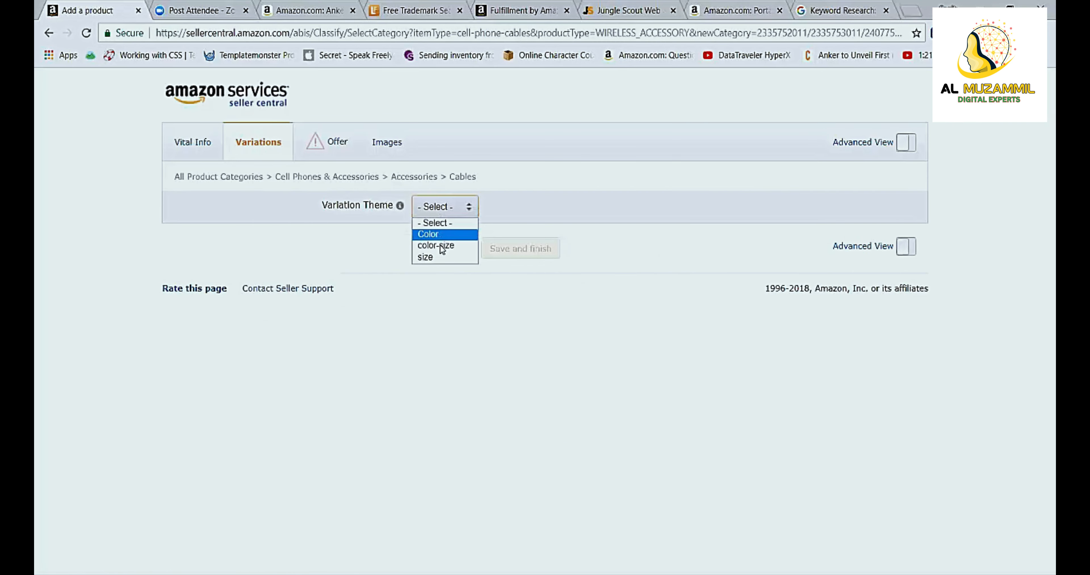
pyautogui.click(428, 235)
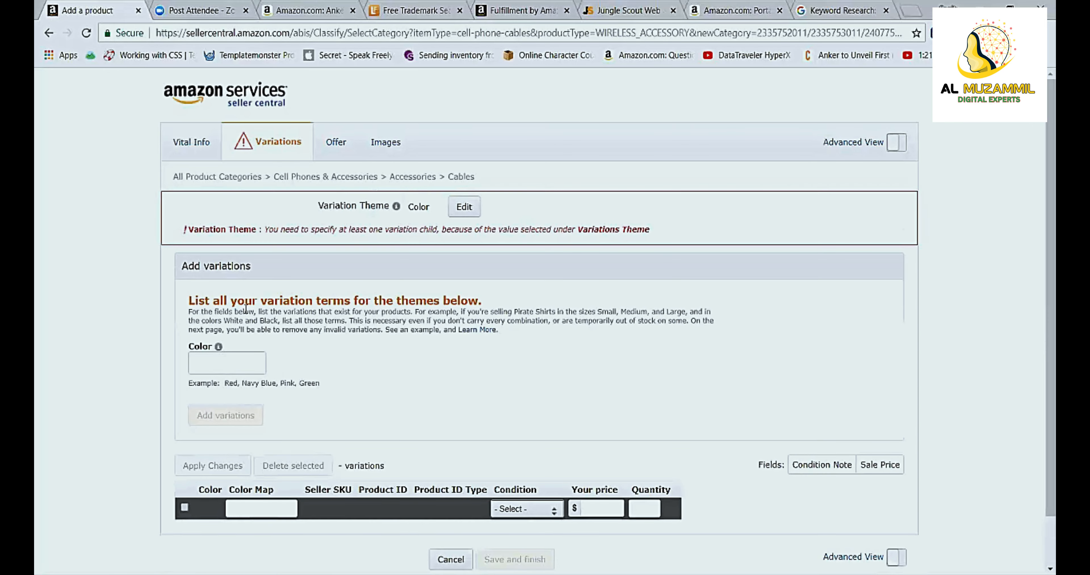
# Step: Add two color variations named "Whte" and "Back" to the listing
pyautogui.scroll(-2, 245, 310)
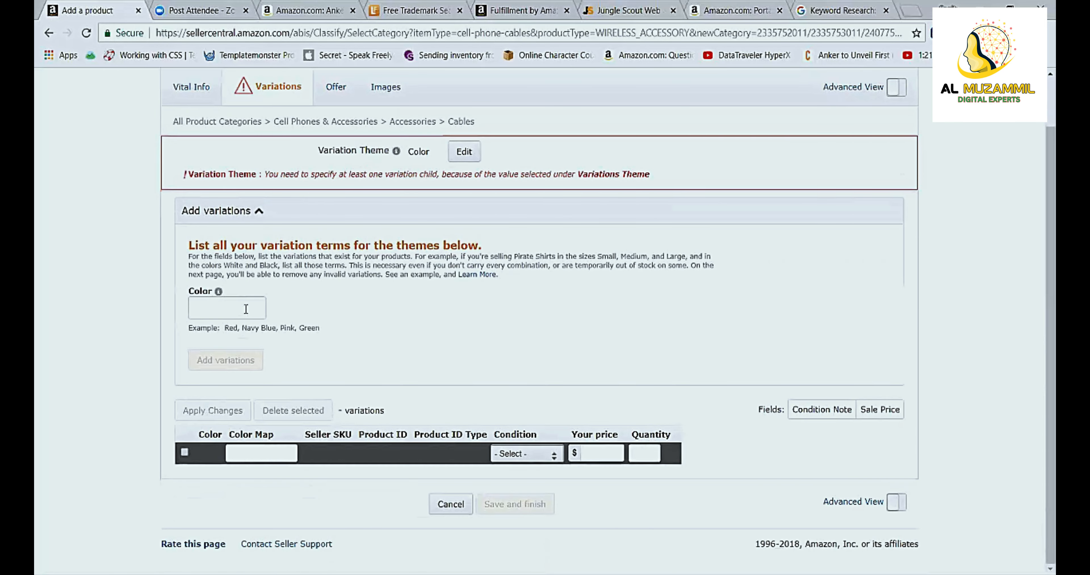
pyautogui.click(245, 309)
pyautogui.write('Whte')
pyautogui.press('Tab')
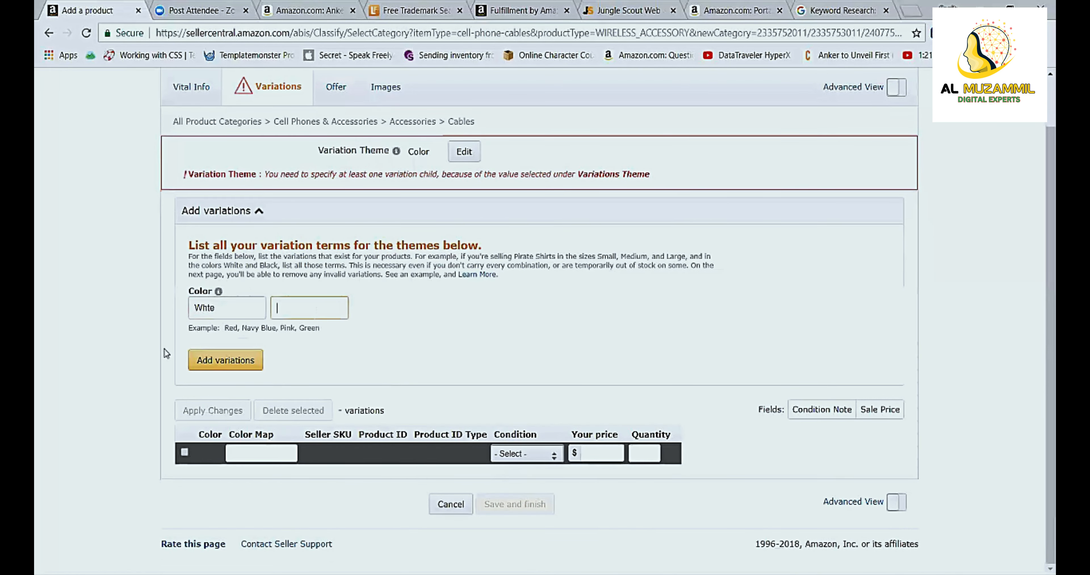
pyautogui.write('Back')
pyautogui.click(244, 362)
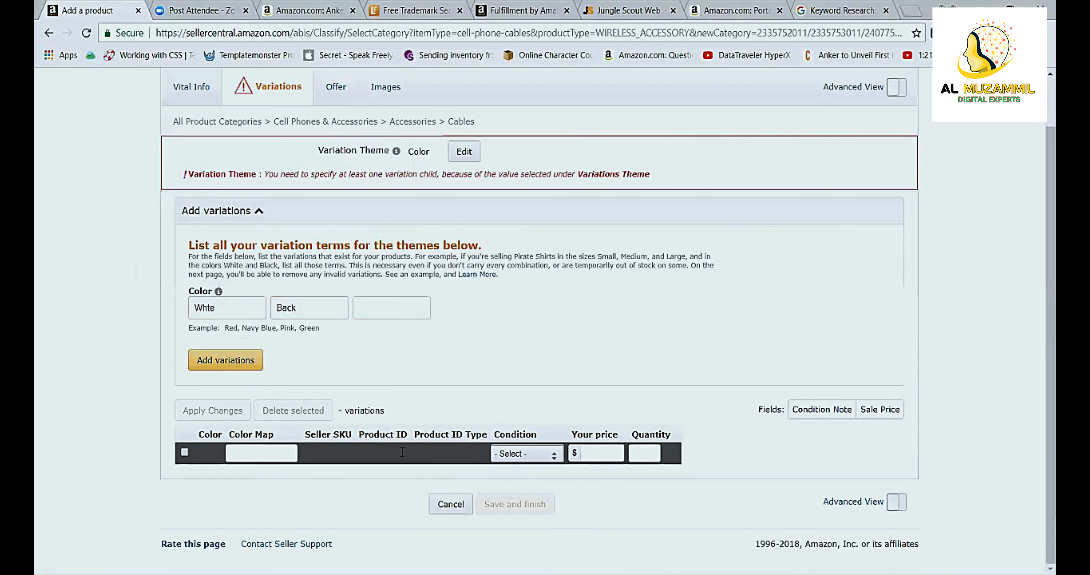
# Step: Set the Product ID Type to UPC for both the Whte and Back variations
pyautogui.scroll(-2, 471, 495)
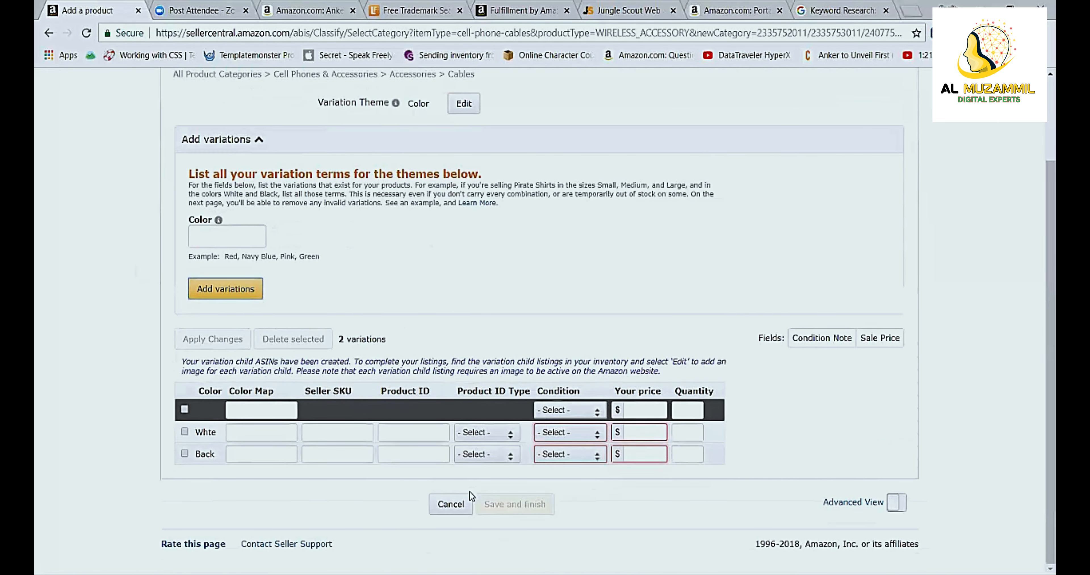
pyautogui.click(485, 432)
pyautogui.click(466, 459)
pyautogui.click(486, 454)
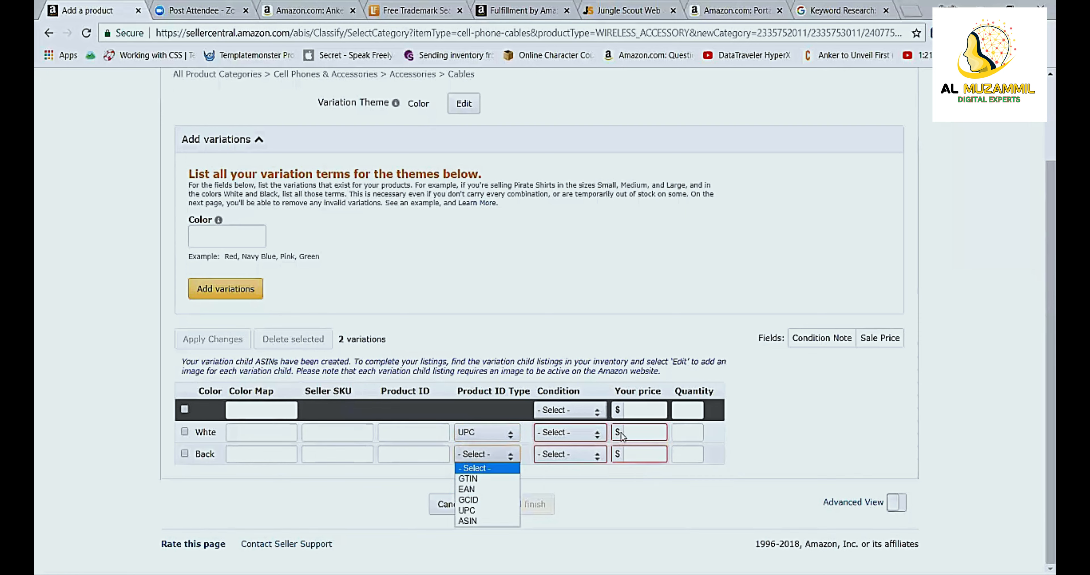
pyautogui.click(466, 507)
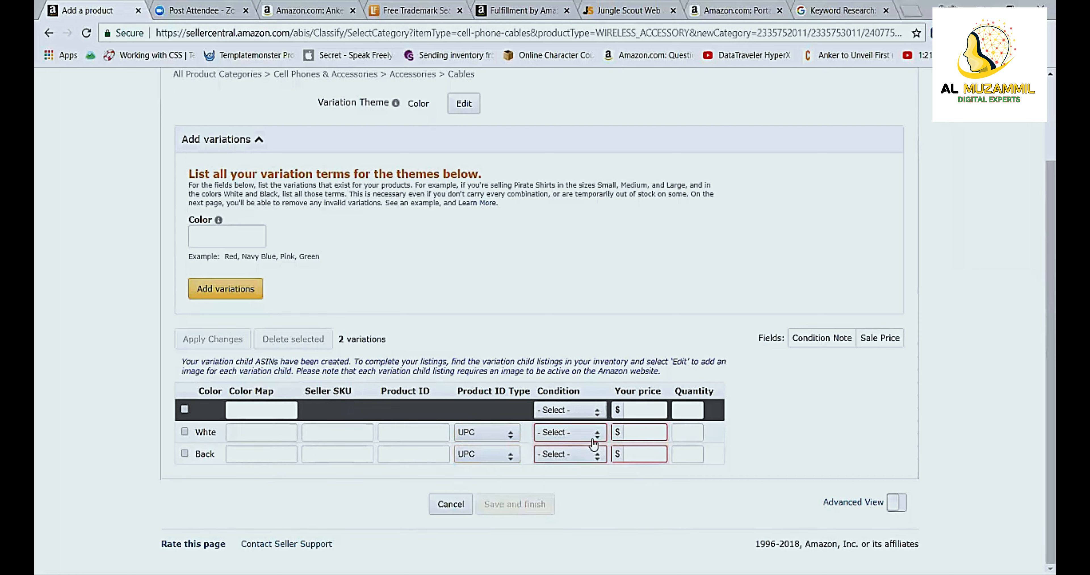
# Step: Set the condition to New for both the Whte and Back variations
pyautogui.click(569, 432)
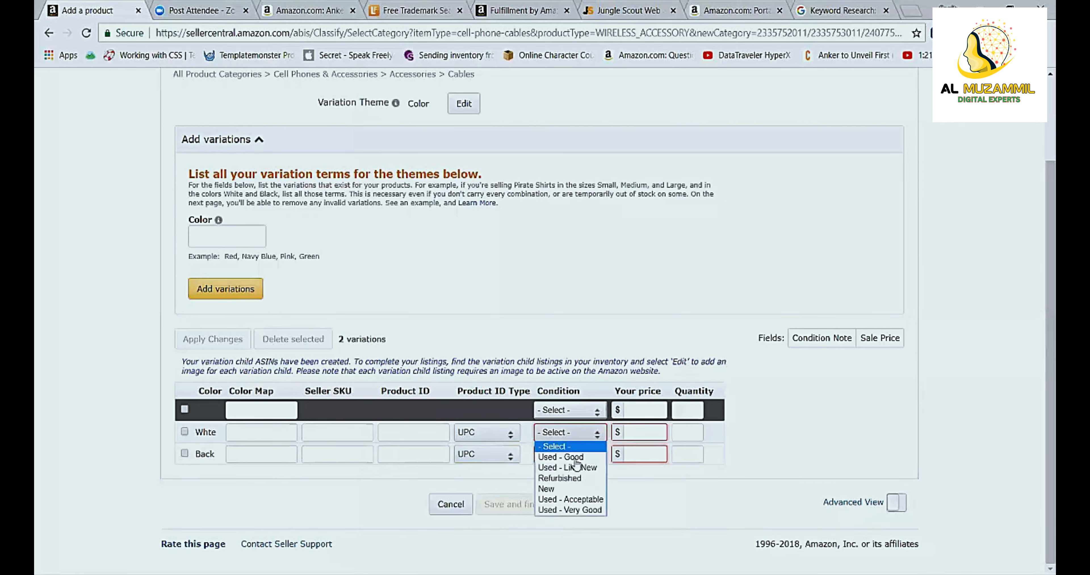
pyautogui.click(562, 490)
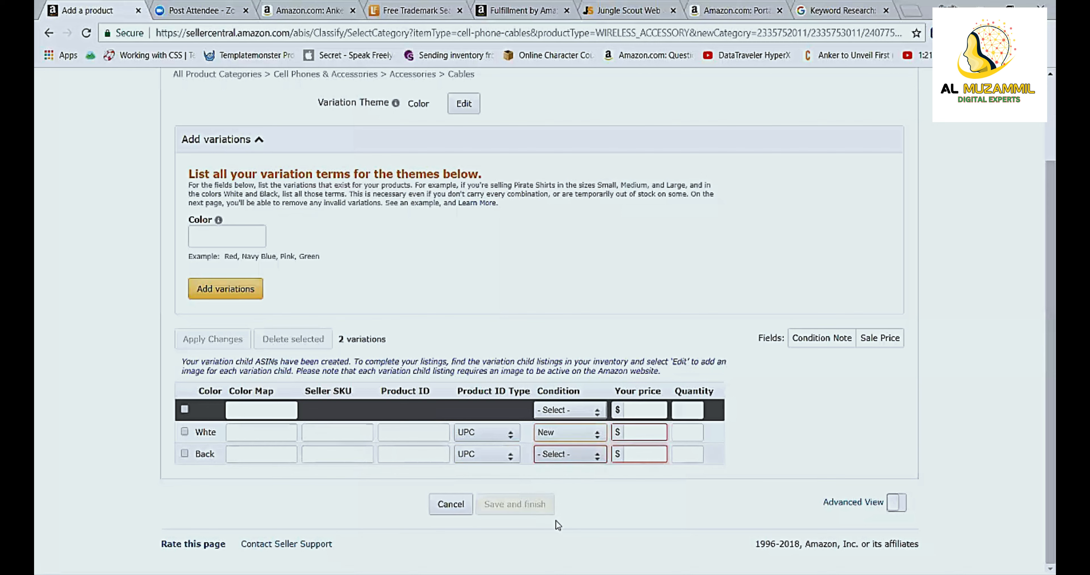
pyautogui.click(570, 453)
pyautogui.press('n')
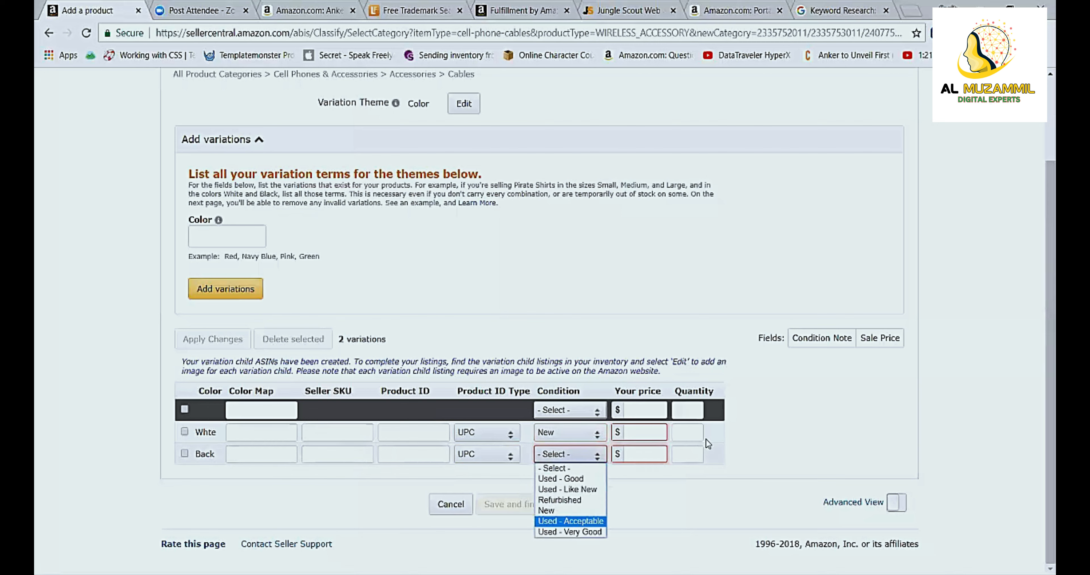
pyautogui.press('Return')
pyautogui.click(693, 437)
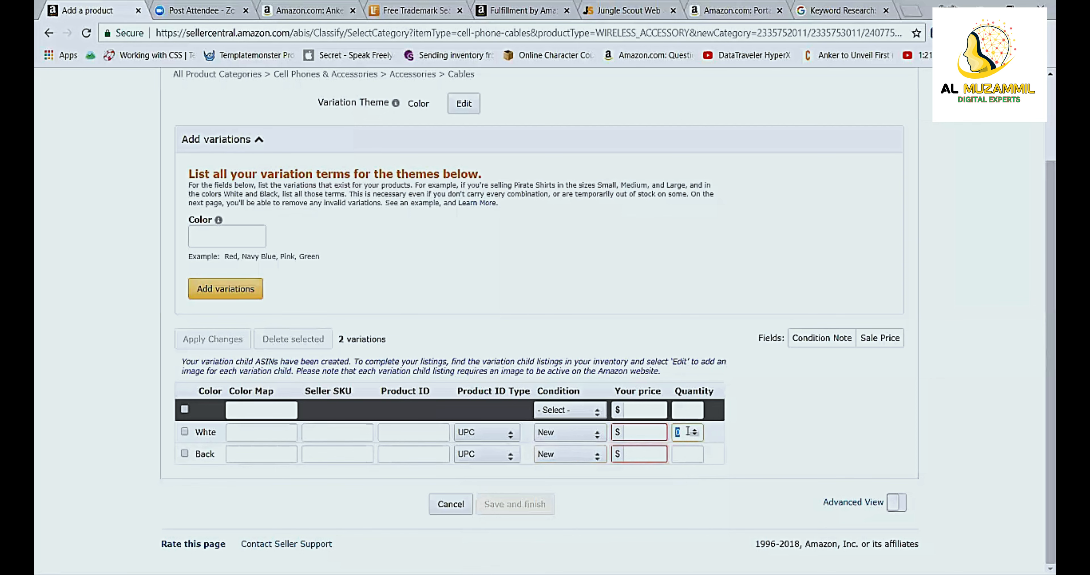
pyautogui.press('BackSpace')
pyautogui.click(562, 308)
# Step: Review the listing's Fulfillment Channel offer option for Amazon to ship and provide customer service
pyautogui.scroll(3, 328, 140)
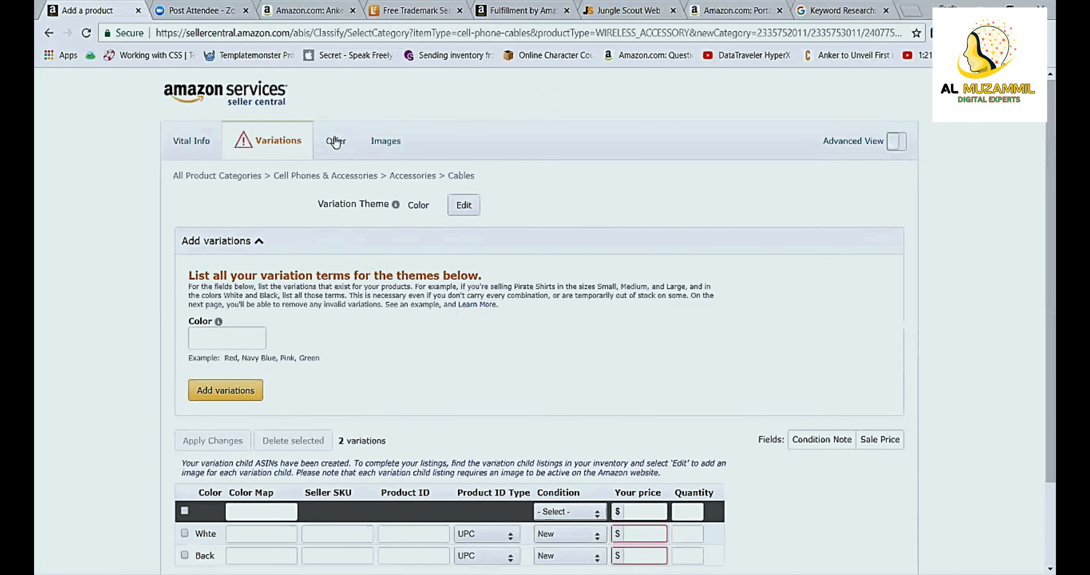
pyautogui.click(336, 141)
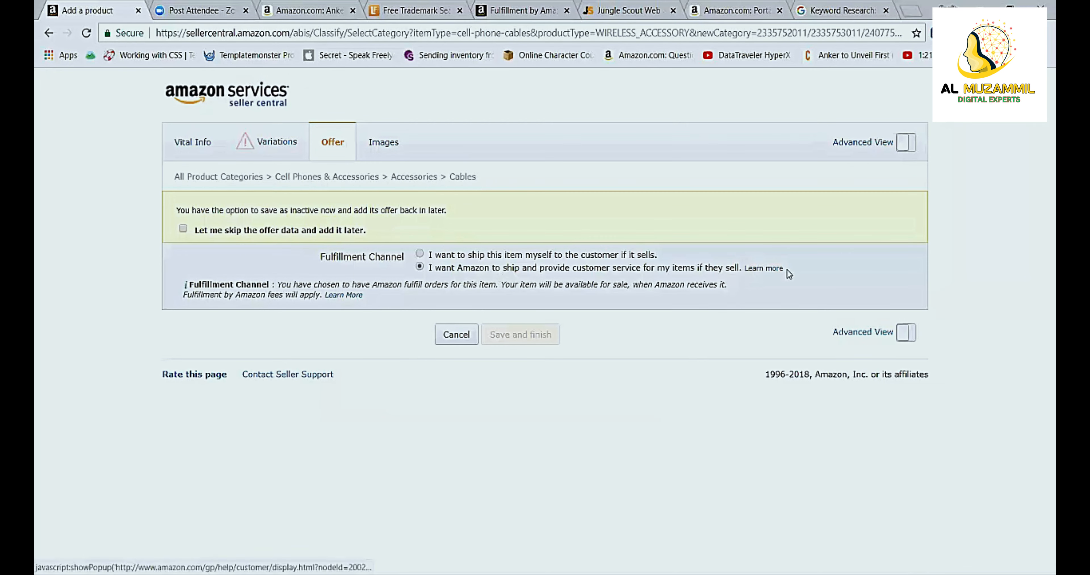
pyautogui.moveTo(785, 270); pyautogui.dragTo(432, 271)
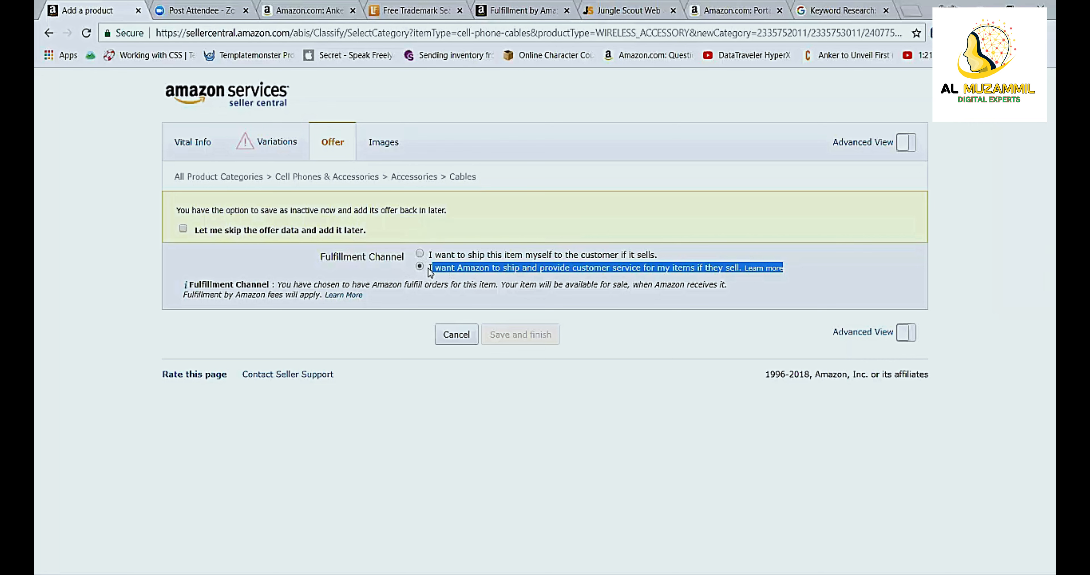
pyautogui.moveTo(428, 270); pyautogui.dragTo(743, 269)
pyautogui.click(701, 321)
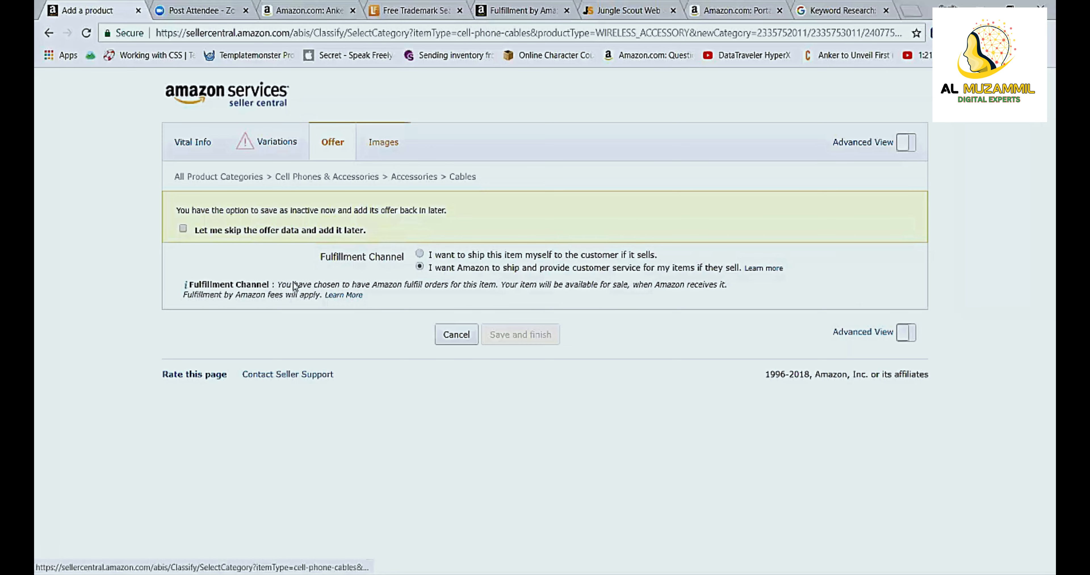
# Step: Examine the listing's image slots and the image size and format requirements, checking the Anker charger's product page for reference
pyautogui.click(383, 144)
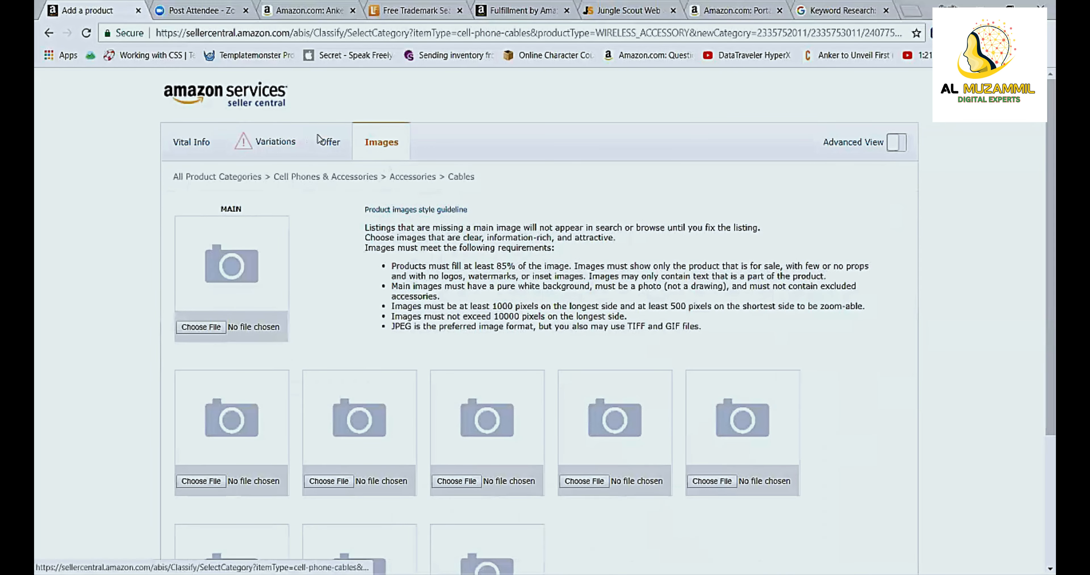
pyautogui.click(309, 12)
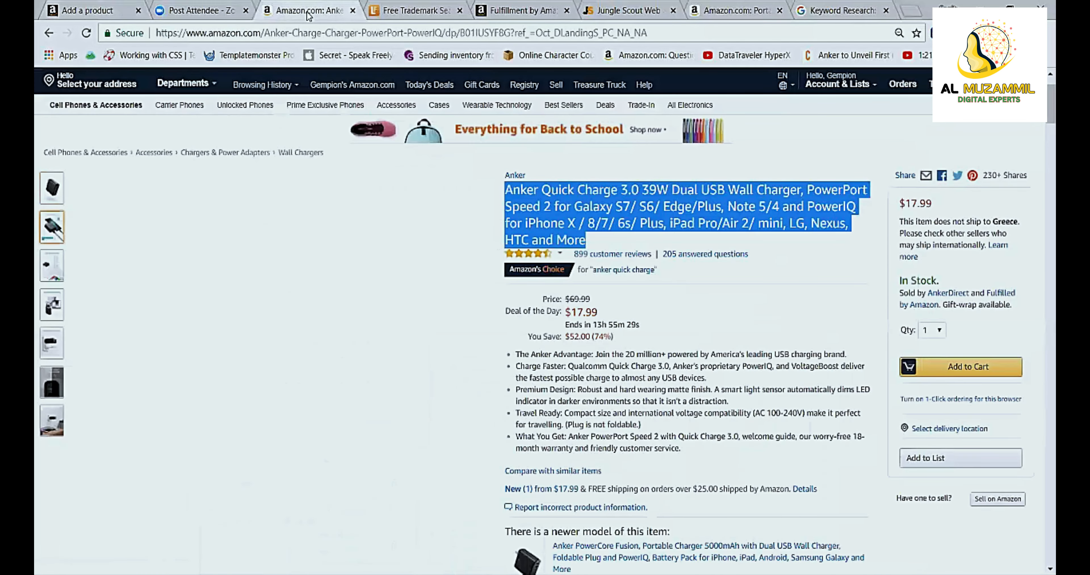
pyautogui.hotkey('ctrl', 'shift', 'Tab')
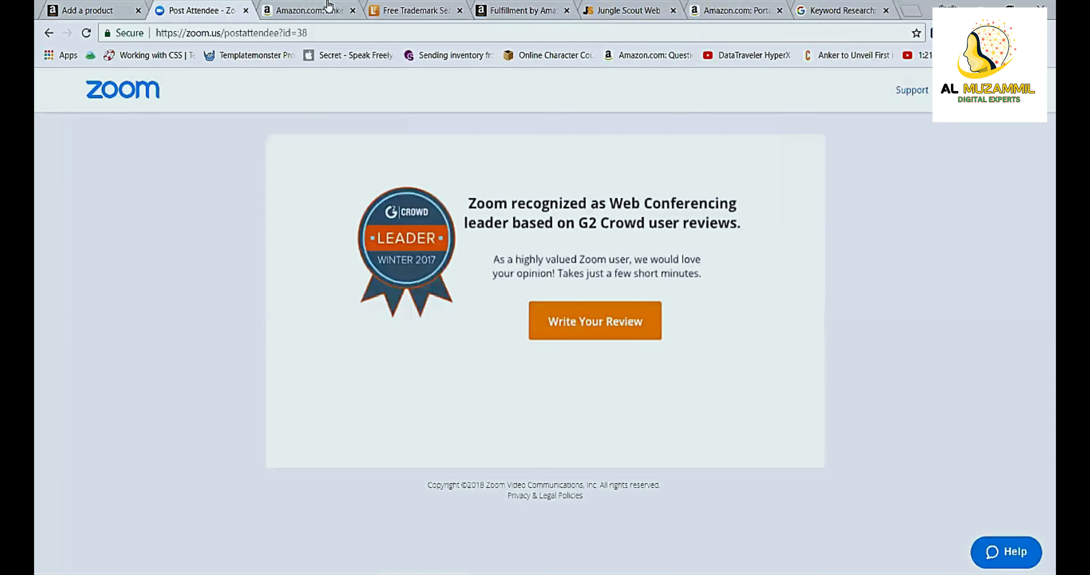
pyautogui.hotkey('ctrl', 'Tab')
pyautogui.hotkey('ctrl', '1')
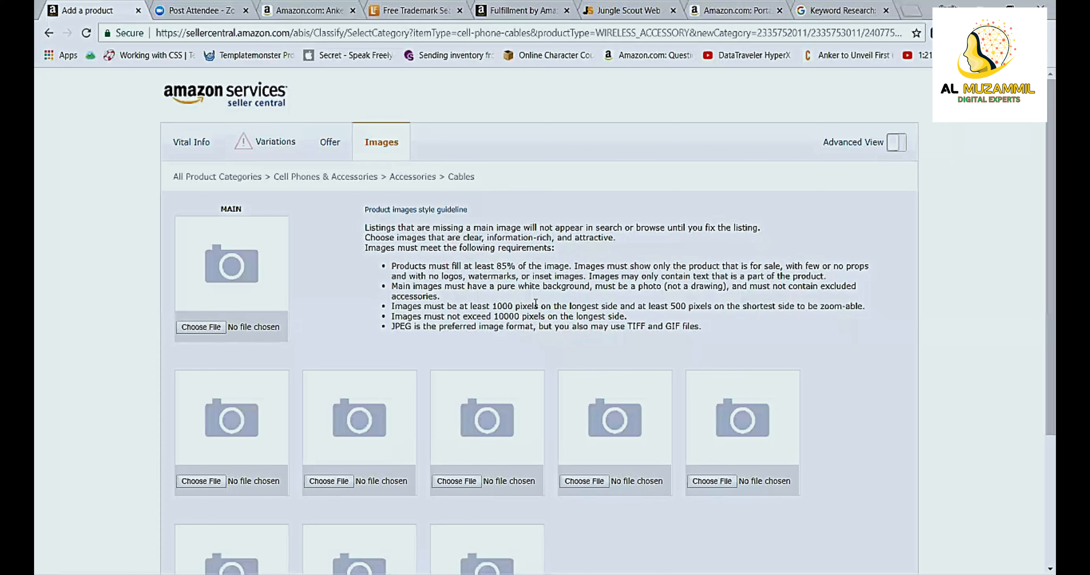
pyautogui.moveTo(535, 306); pyautogui.dragTo(517, 305)
pyautogui.moveTo(515, 306); pyautogui.dragTo(680, 305)
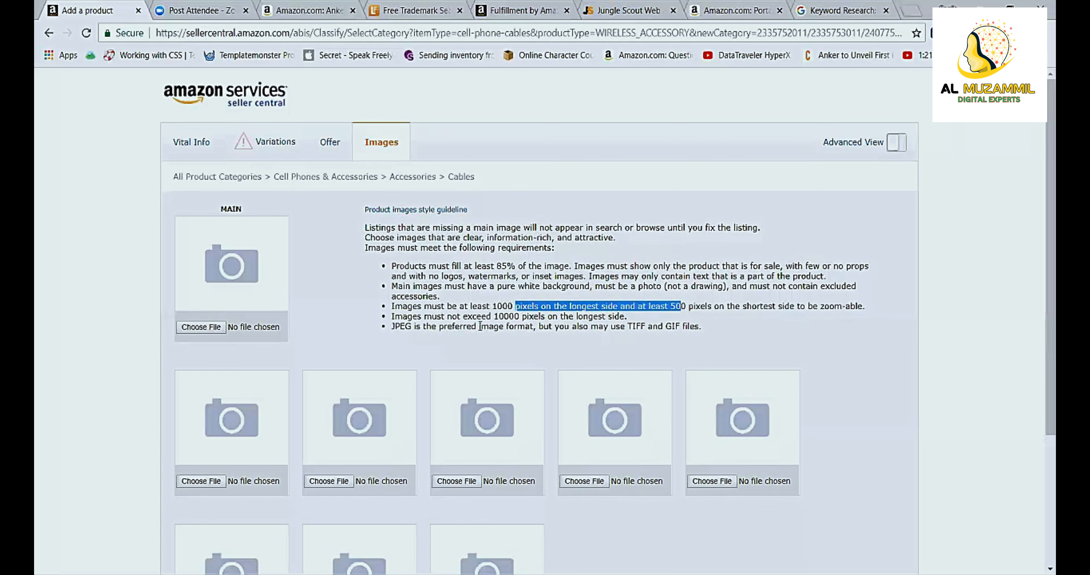
pyautogui.click(728, 162)
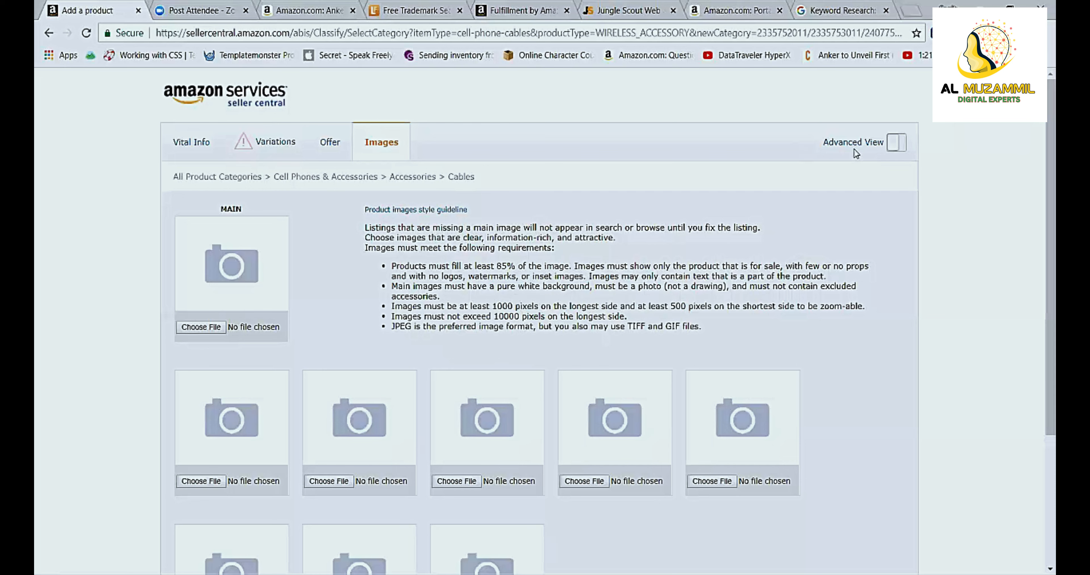
pyautogui.moveTo(426, 326); pyautogui.dragTo(539, 327)
pyautogui.click(685, 225)
# Step: Turn on Advanced View for the listing and show its Description section
pyautogui.click(896, 146)
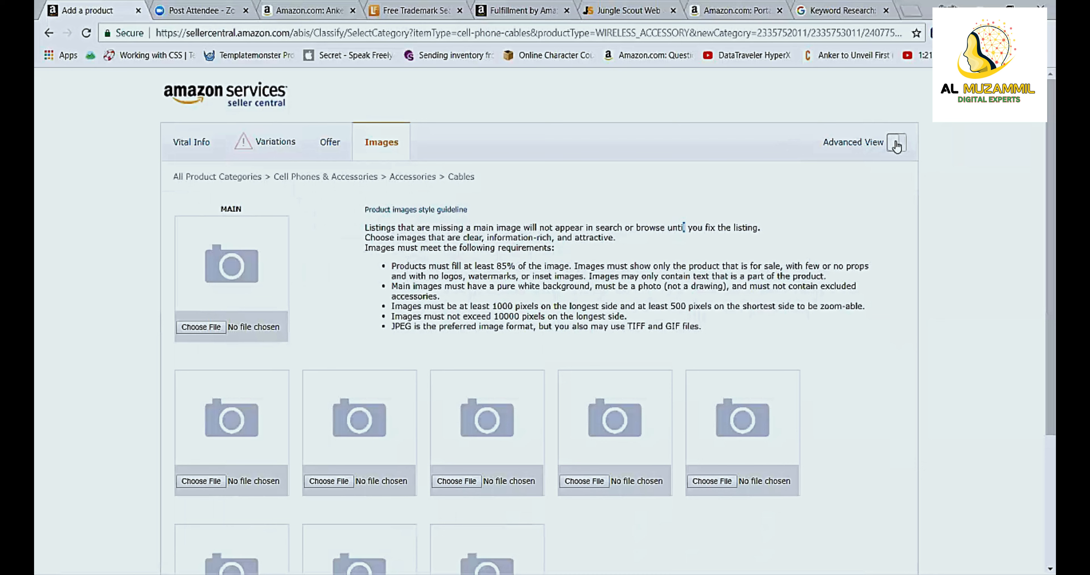
pyautogui.click(899, 146)
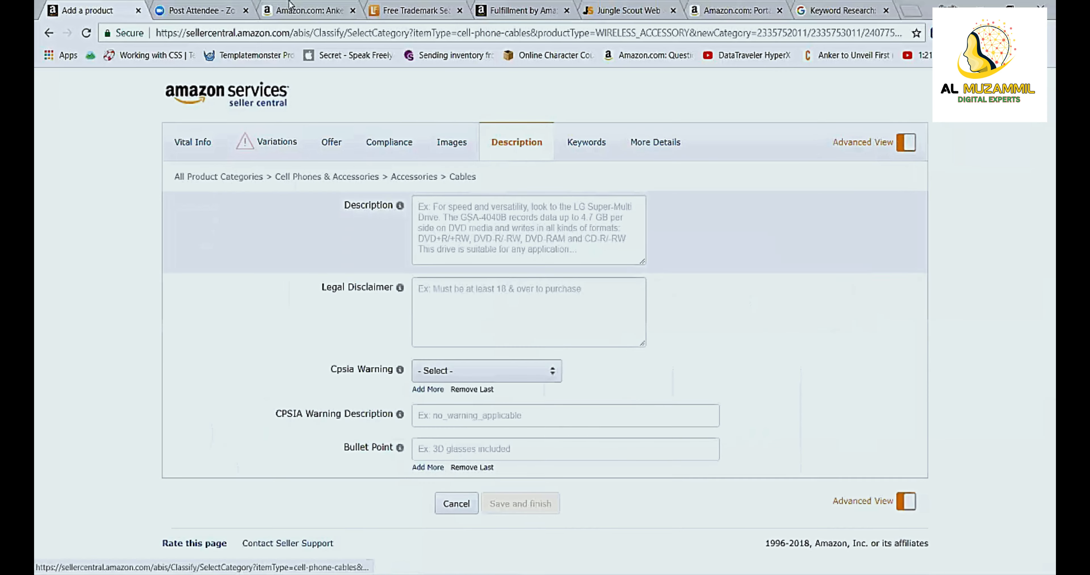
# Step: Copy the full product description from the Anker charger's Amazon page into the listing's Description
pyautogui.hotkey('ctrl', 'Tab')
pyautogui.hotkey('ctrl', 'Tab')
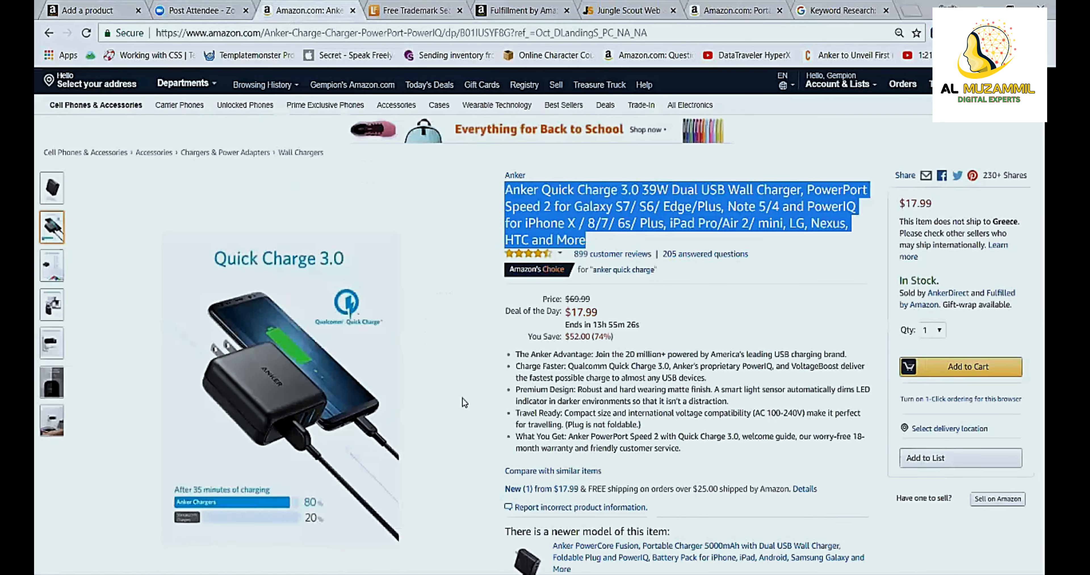
pyautogui.scroll(-15, 464, 402)
pyautogui.scroll(-10, 464, 402)
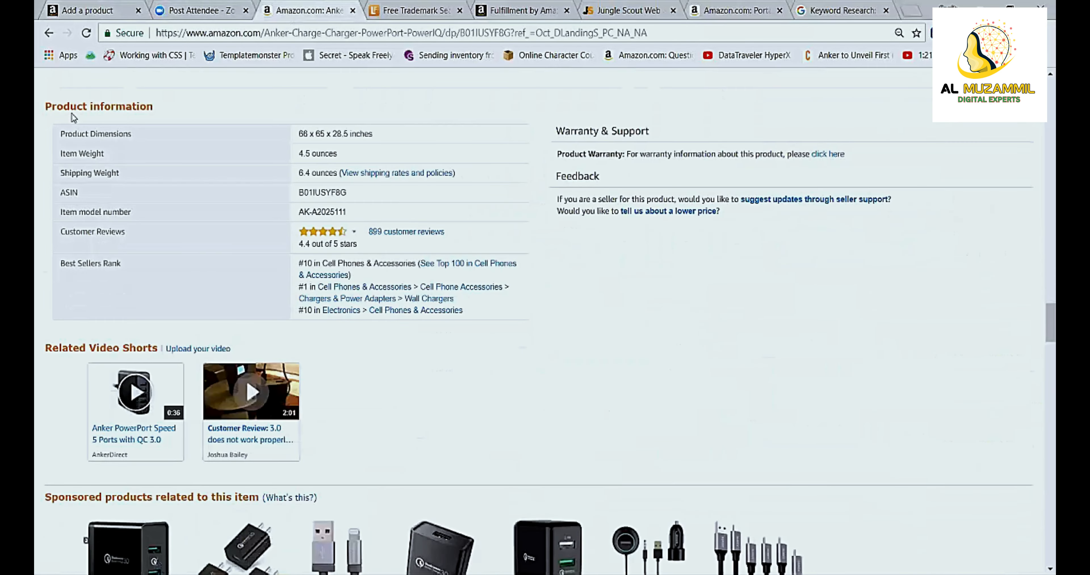
pyautogui.scroll(9, 71, 114)
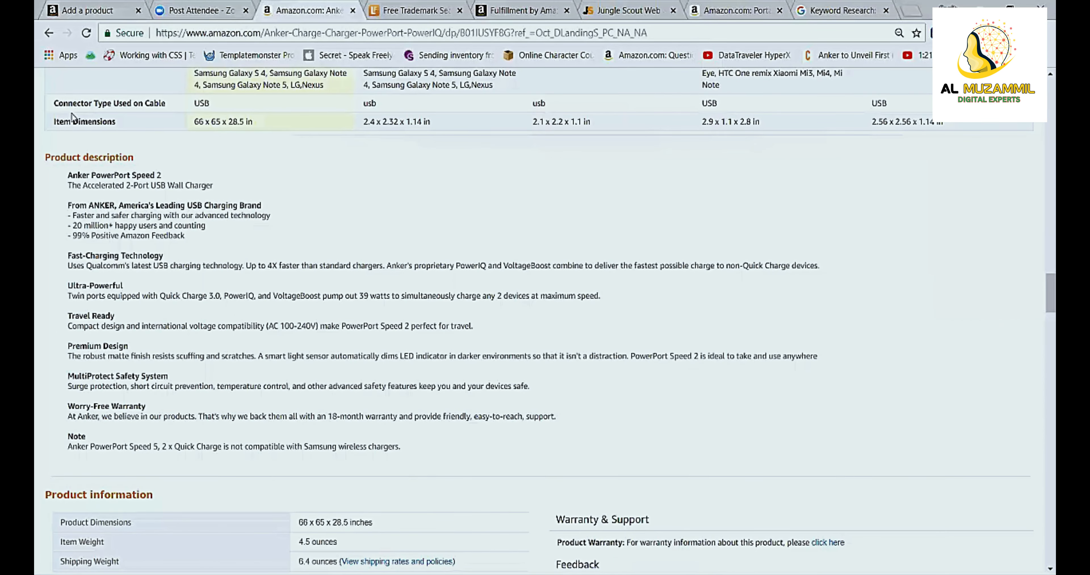
pyautogui.scroll(-1, 72, 113)
pyautogui.moveTo(69, 115); pyautogui.dragTo(405, 389)
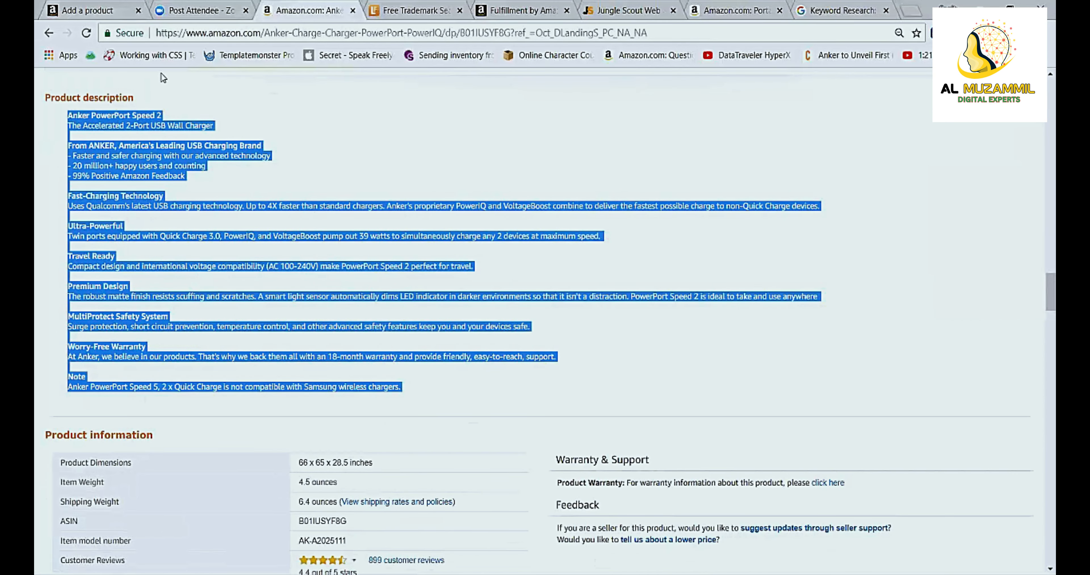
pyautogui.click(97, 9)
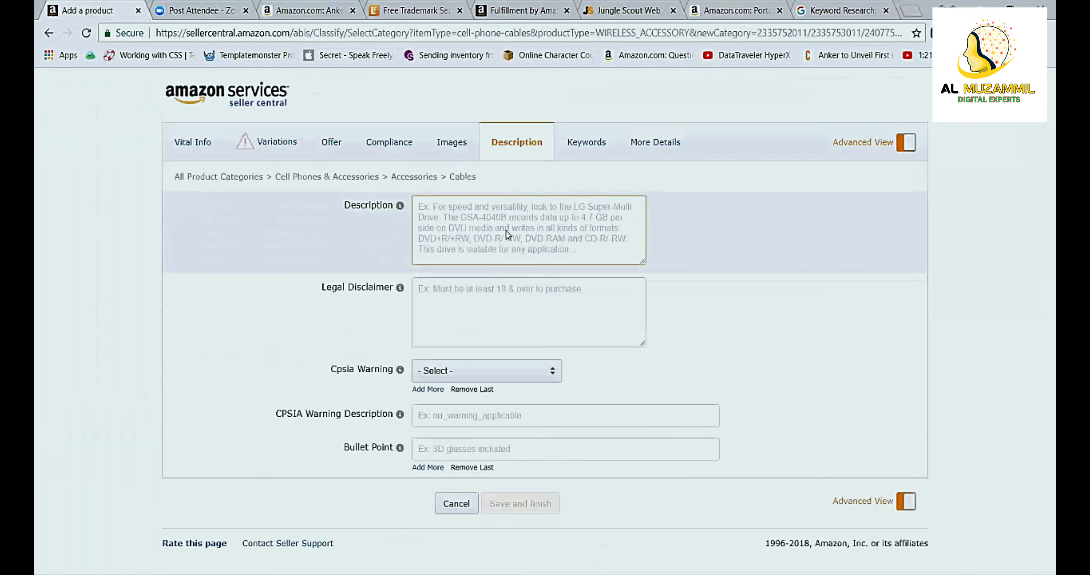
pyautogui.click(505, 231)
pyautogui.hotkey('ctrl', 'v')
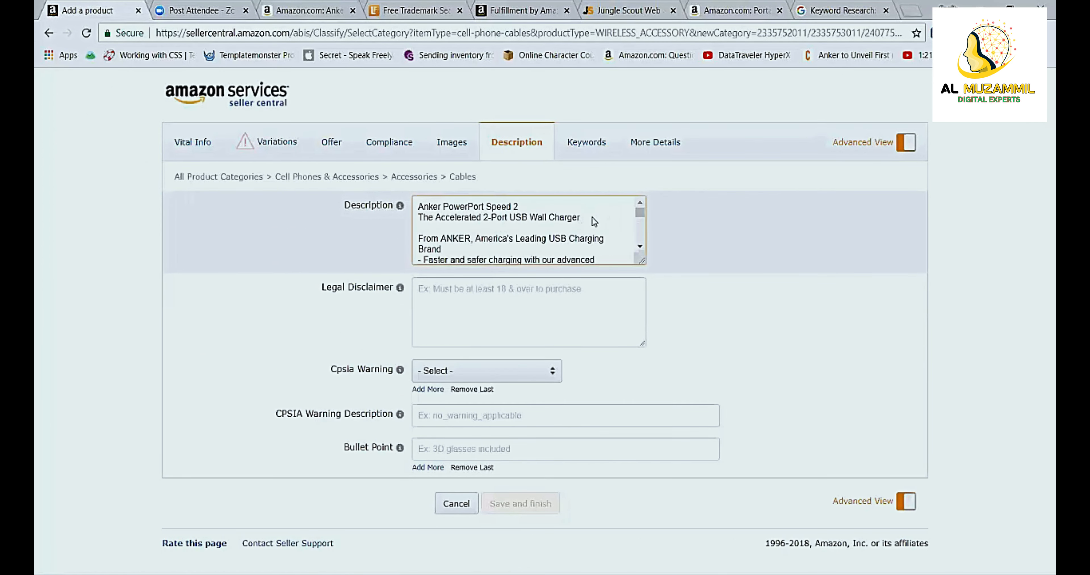
# Step: Add a <Br> line under the description's second line and make "Anker PowerPort Speed 2" bold with <B></B> tags, followed by <bR>
pyautogui.press('Return')
pyautogui.write('<Br>')
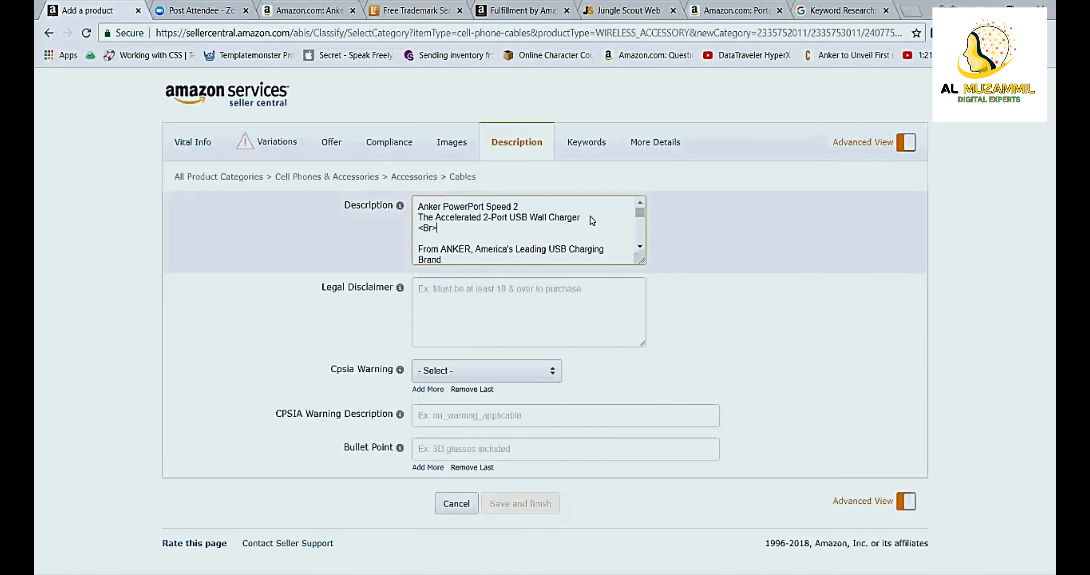
pyautogui.hotkey('shift', 'Home')
pyautogui.hotkey('ctrl', 'Home')
pyautogui.write('<B>')
pyautogui.click(591, 200)
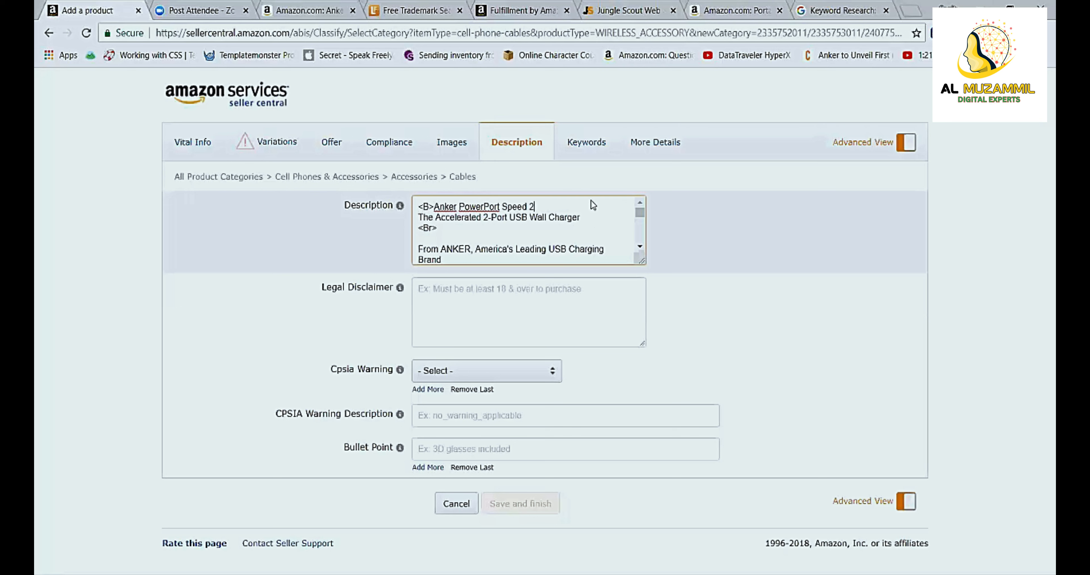
pyautogui.write('</B>')
# Step: Wrap the description heading "From ANKER, America's Leading USB Charging Brand" in <b></b> tags and end it with <Br>
pyautogui.press('Down')
pyautogui.press('Down')
pyautogui.press('Down')
pyautogui.press('Down')
pyautogui.press('Down')
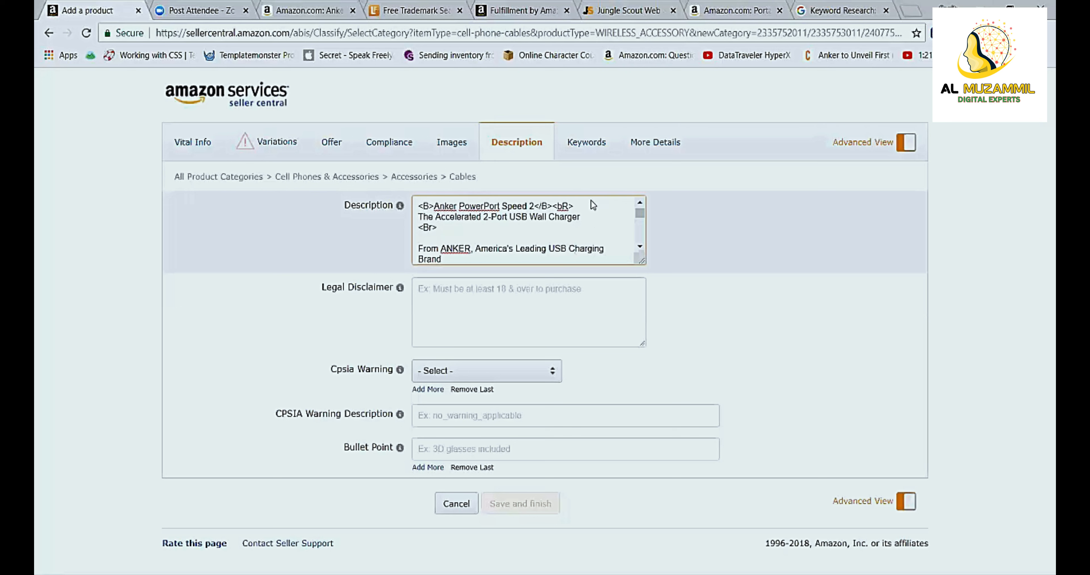
pyautogui.press('Down')
pyautogui.press('Up')
pyautogui.press('Up')
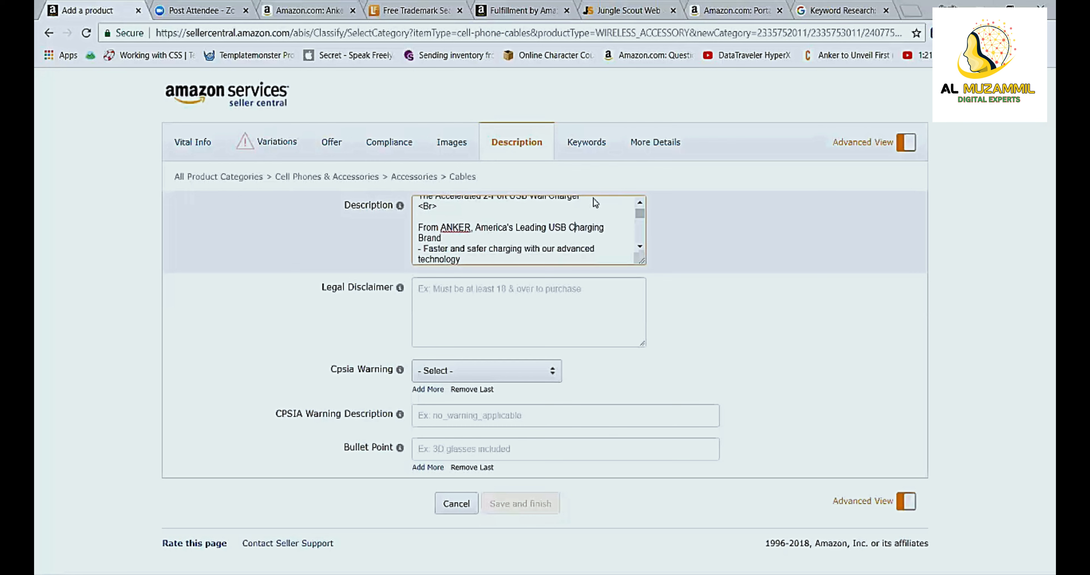
pyautogui.write('<B')
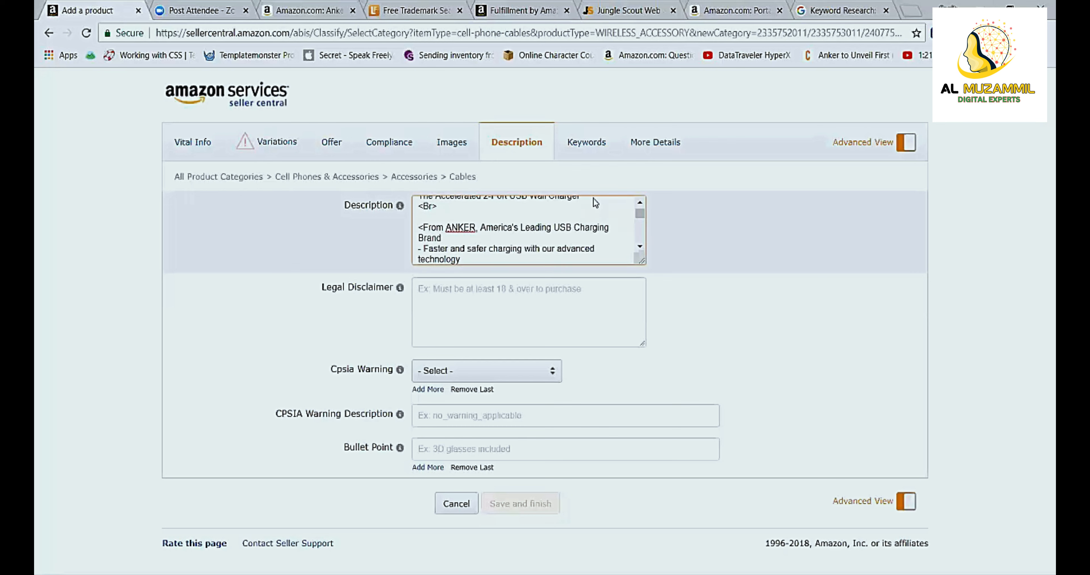
pyautogui.press('BackSpace')
pyautogui.write('b>')
pyautogui.press('Down')
pyautogui.press('End')
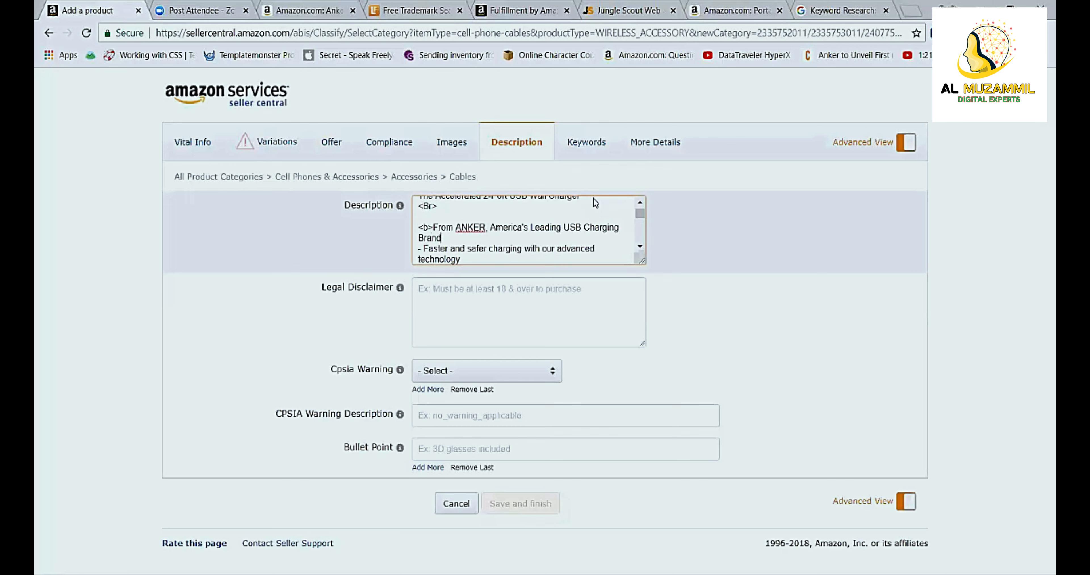
pyautogui.write('</b><Br>')
pyautogui.press('Down')
pyautogui.press('Down')
pyautogui.press('Down')
pyautogui.press('Down')
pyautogui.press('Down')
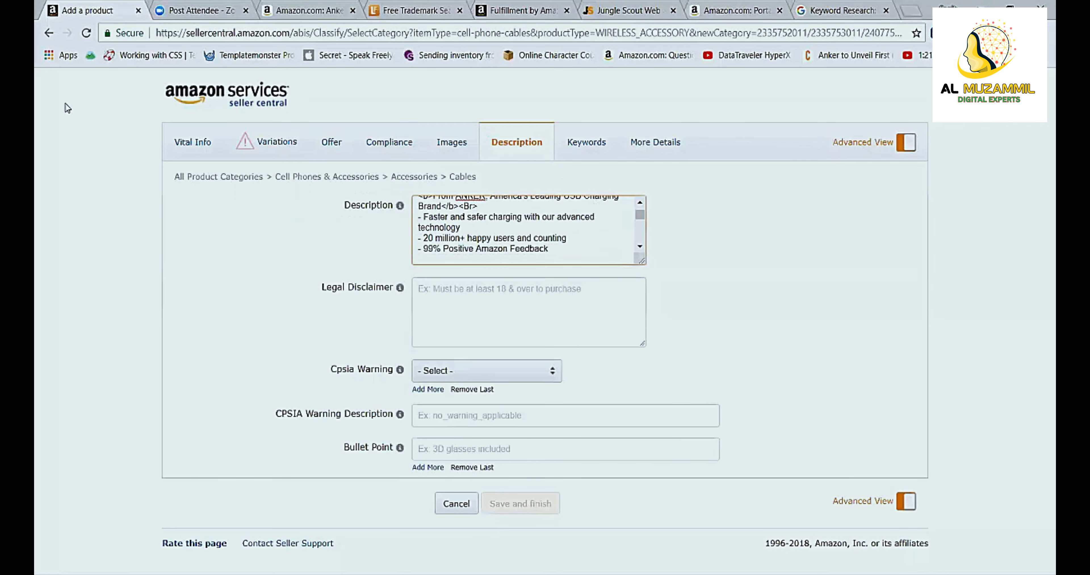
# Step: Examine the bold headings and line breaks in the Anker charger page's product description, then return to the listing's tagged Description
pyautogui.click(309, 11)
pyautogui.moveTo(68, 116); pyautogui.dragTo(71, 123)
pyautogui.moveTo(255, 134); pyautogui.dragTo(216, 261)
pyautogui.rightClick(255, 256)
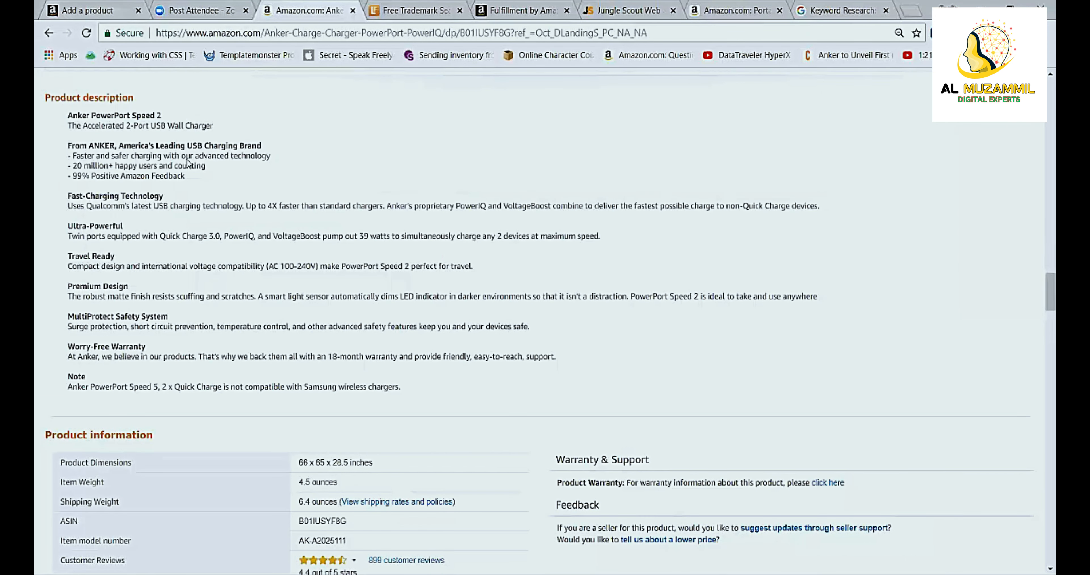
pyautogui.click(77, 4)
pyautogui.rightClick(164, 212)
pyautogui.click(354, 201)
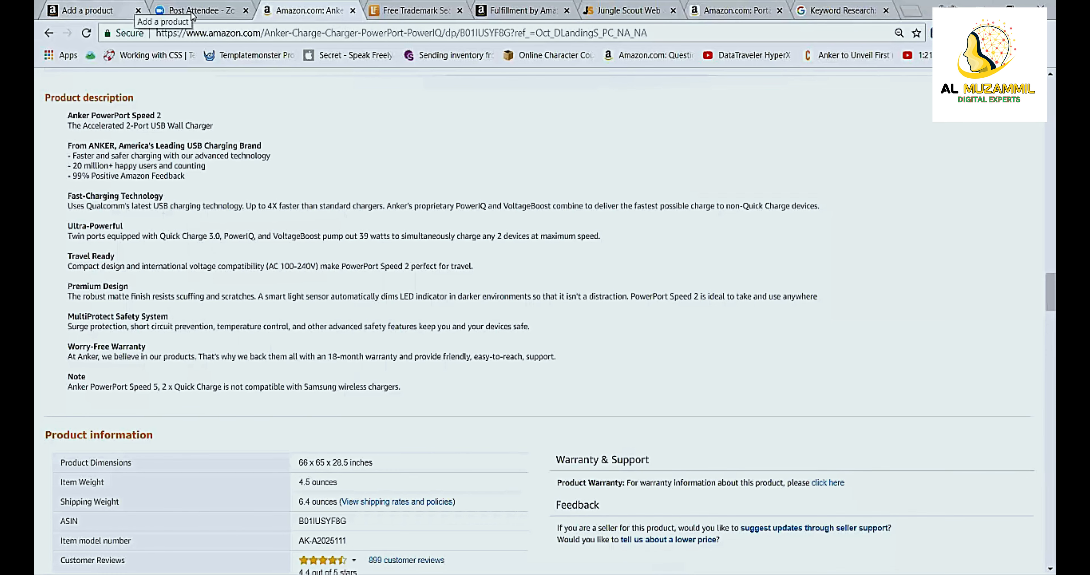
pyautogui.click(88, 10)
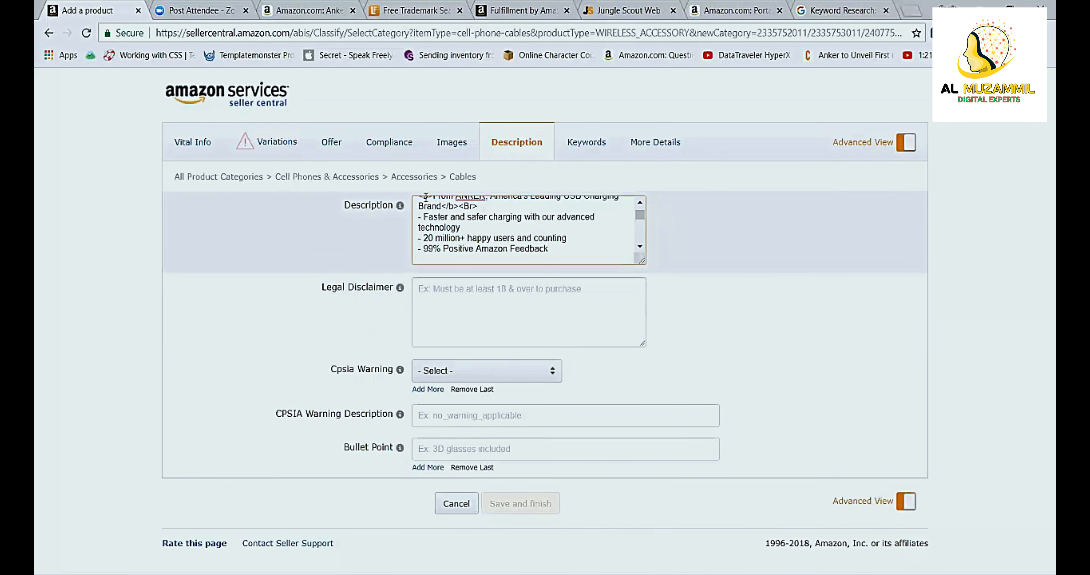
# Step: Examine the listing's color variation rows with their SKU, product ID, condition, price and quantity fields
pyautogui.click(264, 144)
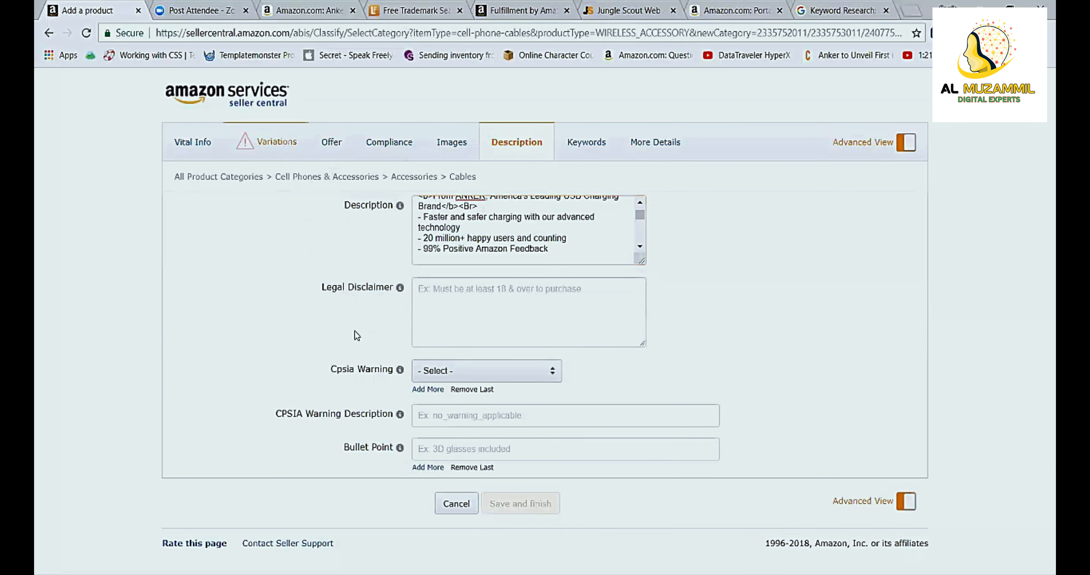
pyautogui.scroll(-2, 192, 458)
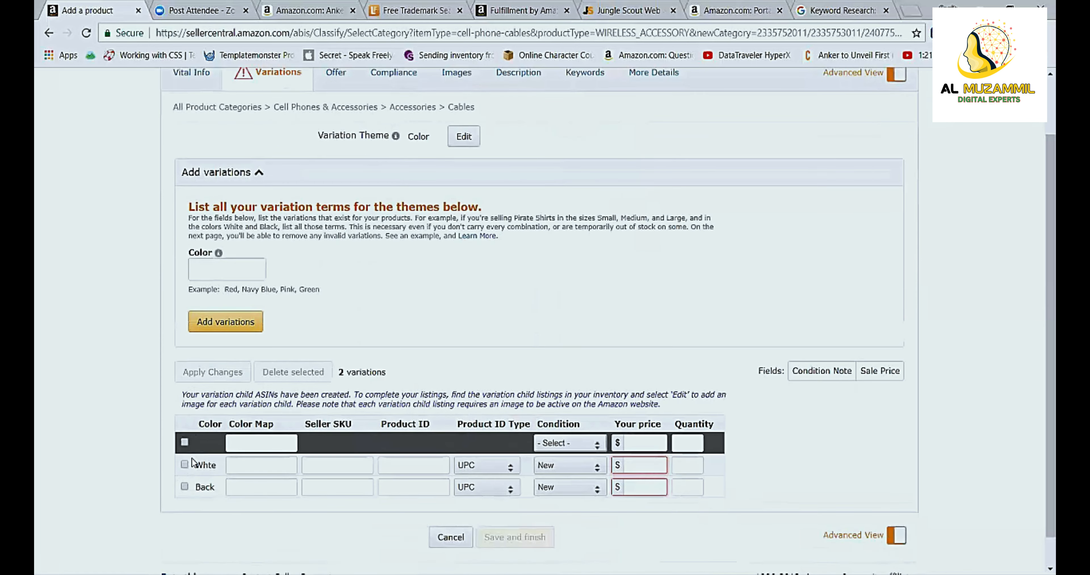
pyautogui.scroll(2, 353, 185)
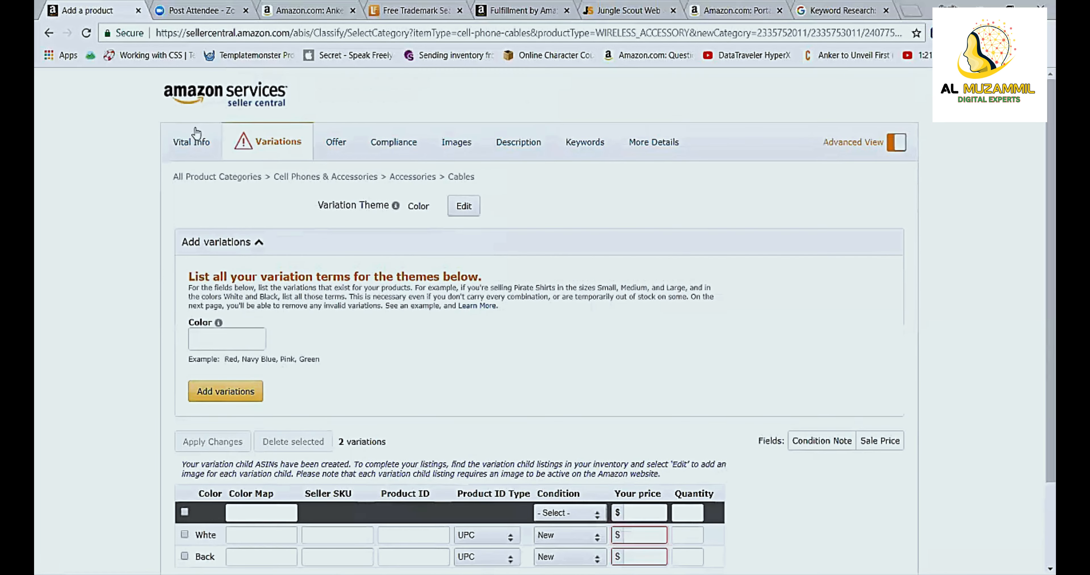
pyautogui.click(191, 142)
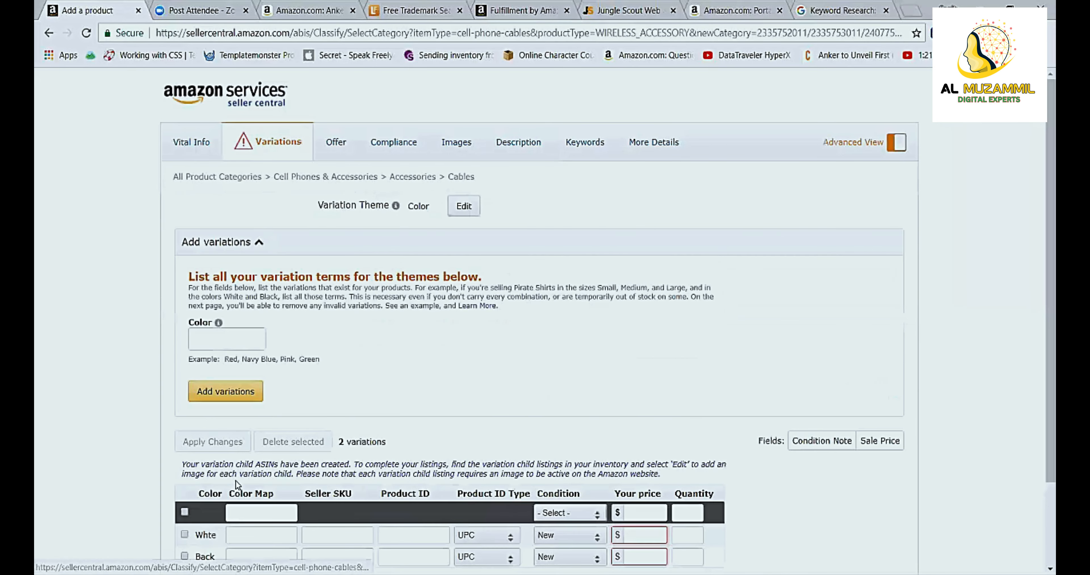
pyautogui.scroll(-3, 235, 481)
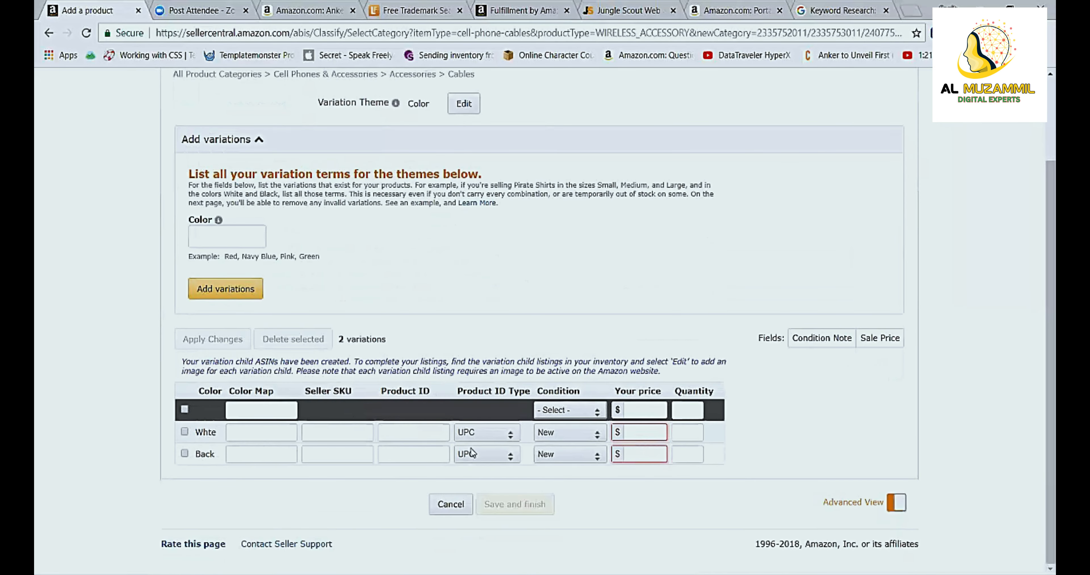
pyautogui.scroll(3, 438, 361)
pyautogui.rightClick(437, 361)
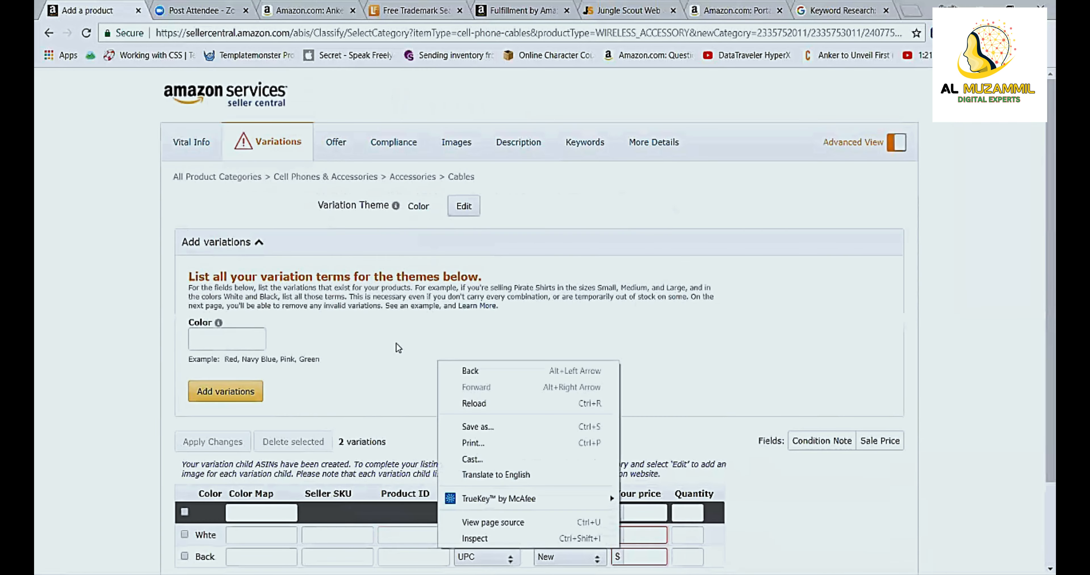
pyautogui.click(396, 345)
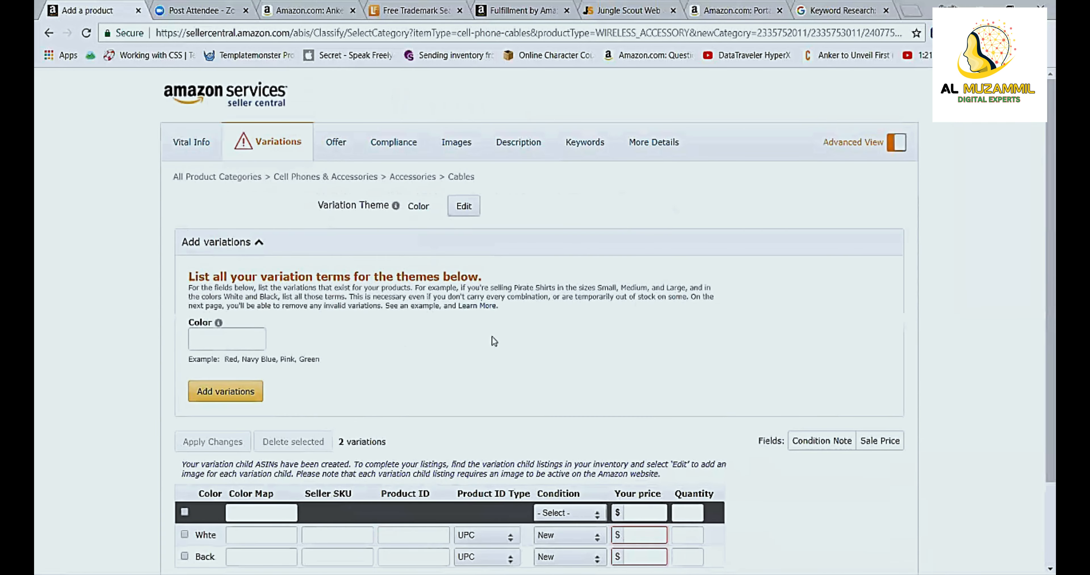
pyautogui.scroll(-2, 492, 336)
pyautogui.rightClick(510, 336)
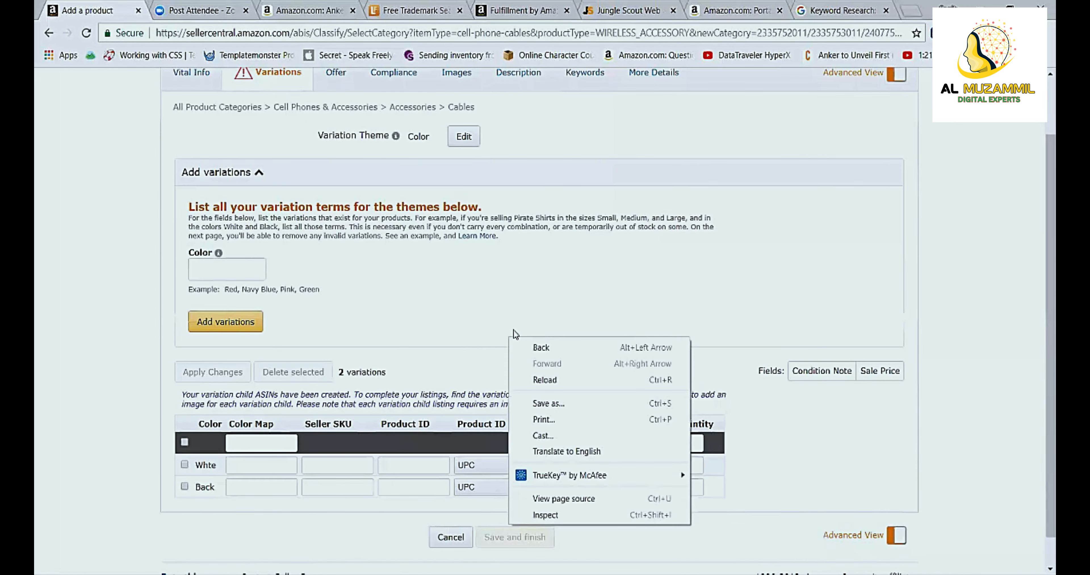
pyautogui.click(506, 327)
pyautogui.rightClick(506, 326)
pyautogui.click(507, 327)
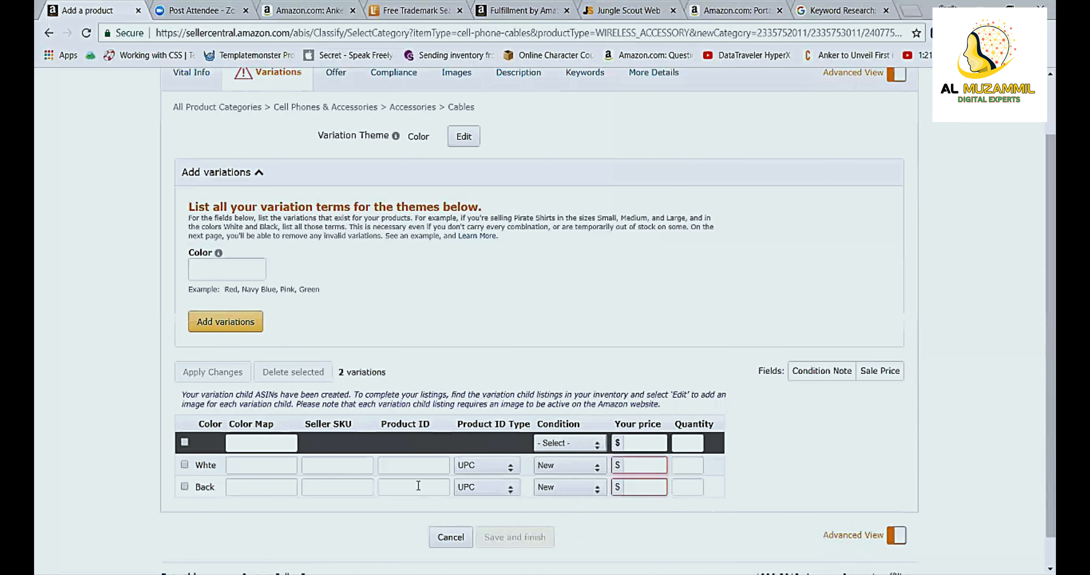
# Step: Examine the Product ID fields of both color variations and the variation settings above them
pyautogui.click(421, 468)
pyautogui.click(404, 485)
pyautogui.click(404, 468)
pyautogui.click(401, 485)
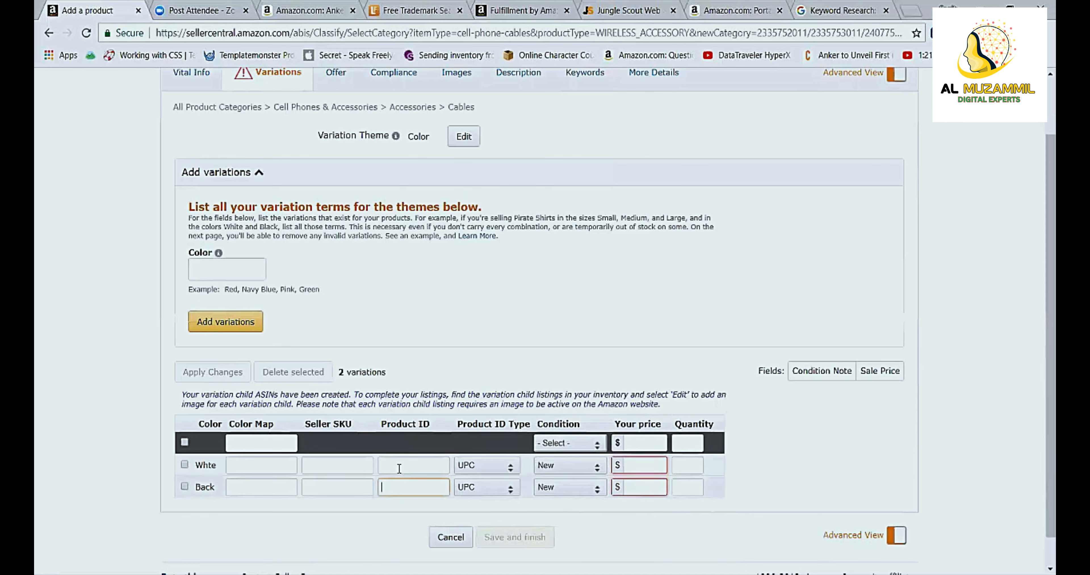
pyautogui.click(399, 469)
pyautogui.click(398, 485)
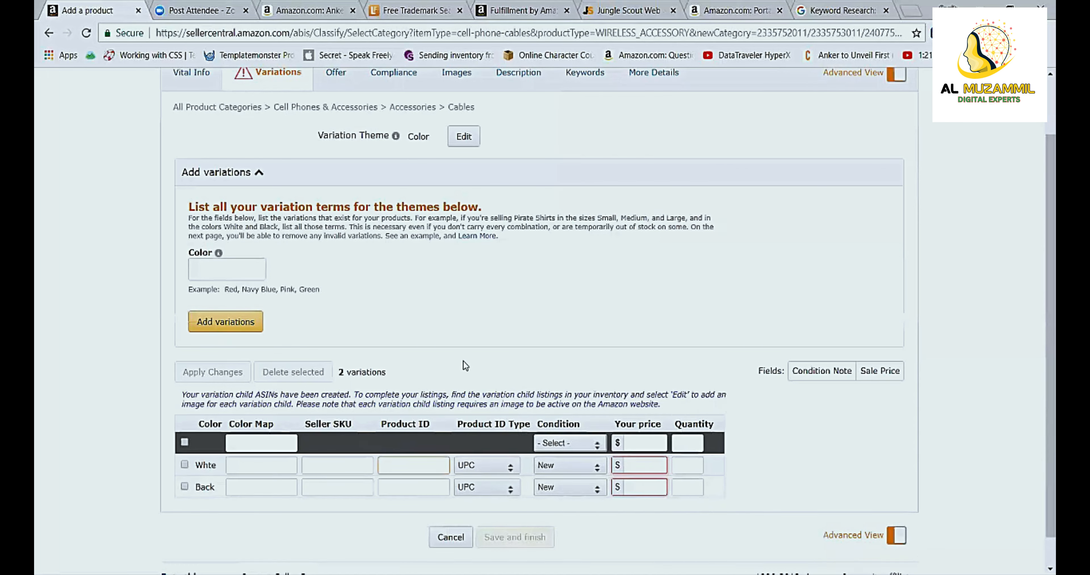
pyautogui.click(451, 356)
pyautogui.scroll(1, 451, 357)
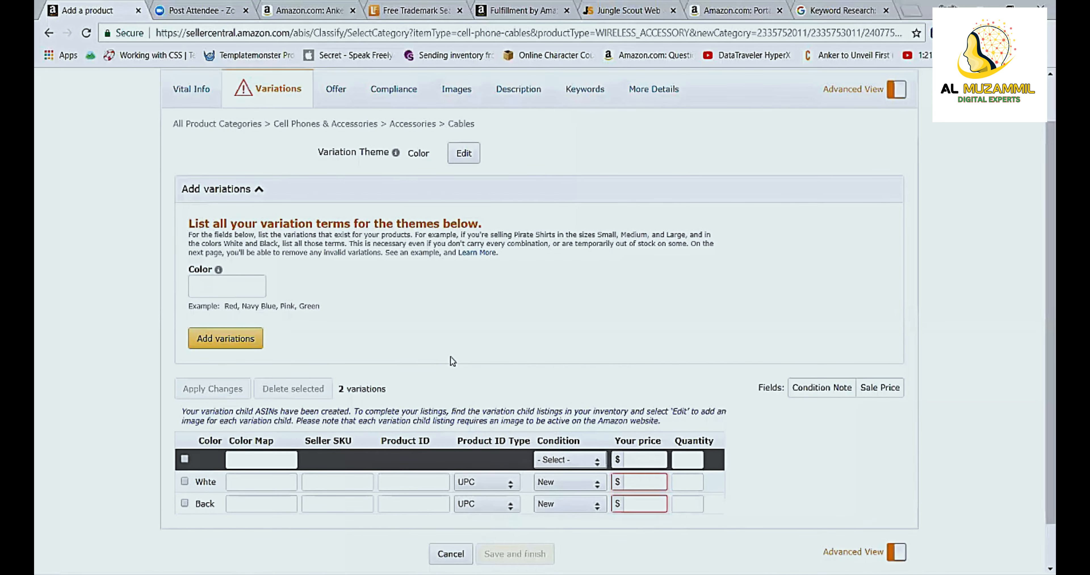
pyautogui.scroll(1, 451, 356)
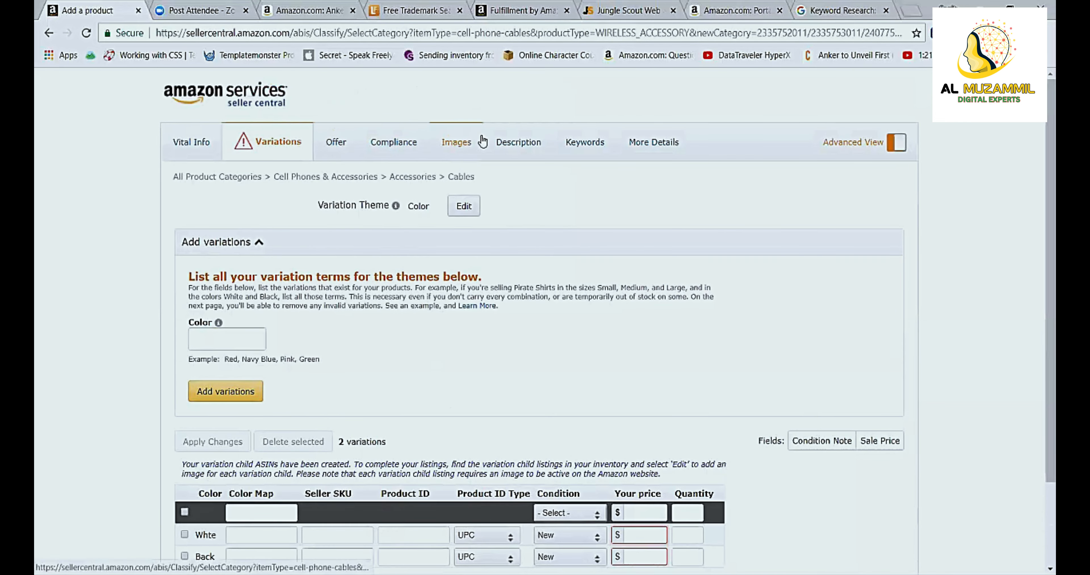
# Step: Open the listing's keyword details and add three more Subject Keywords fields
pyautogui.click(514, 142)
pyautogui.click(579, 142)
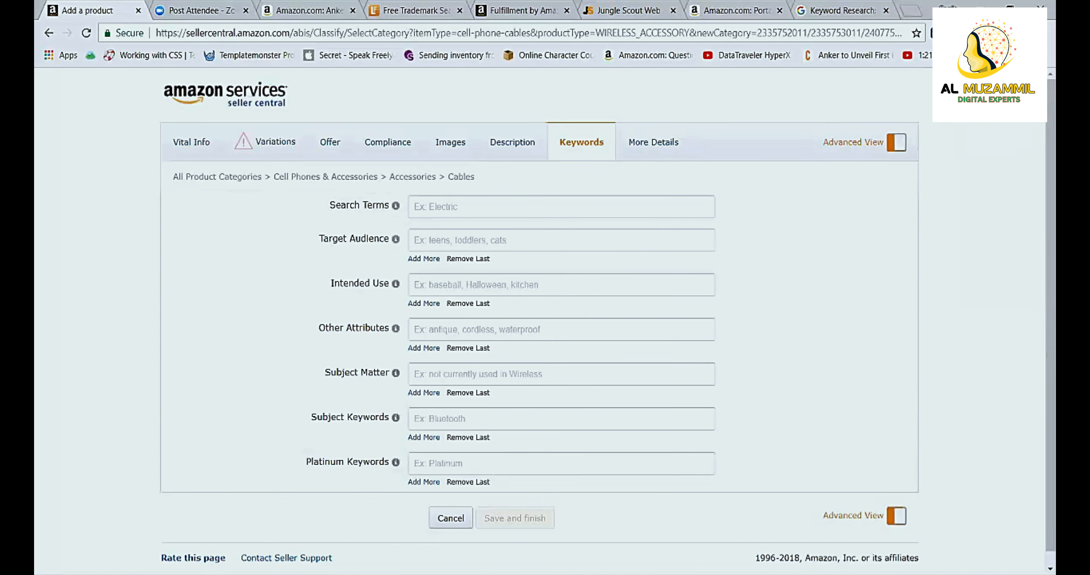
pyautogui.hotkey('alt', 'Tab')
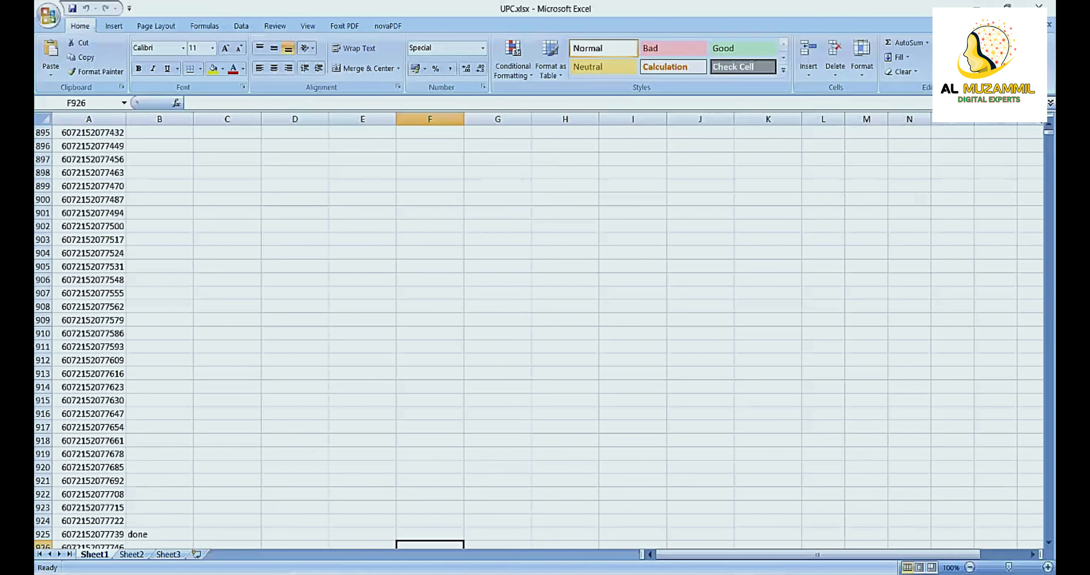
pyautogui.hotkey('alt', 'Tab')
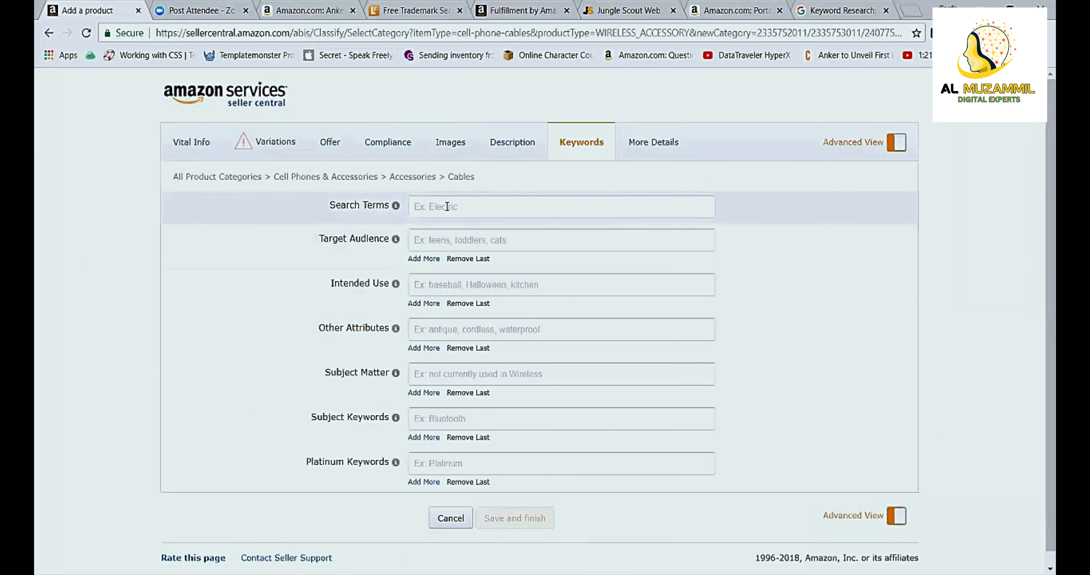
pyautogui.click(423, 437)
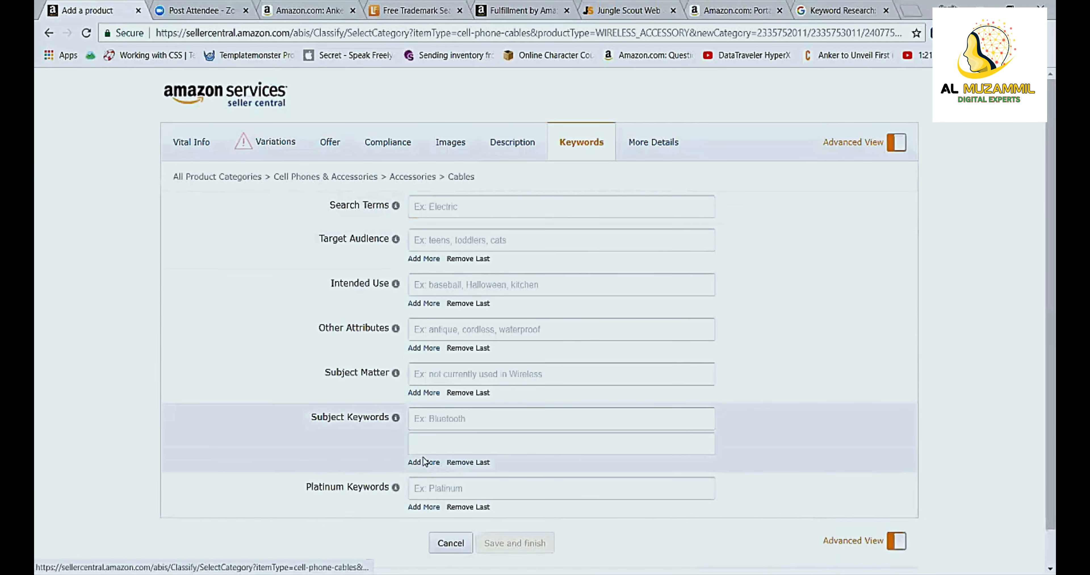
pyautogui.click(425, 462)
pyautogui.click(431, 486)
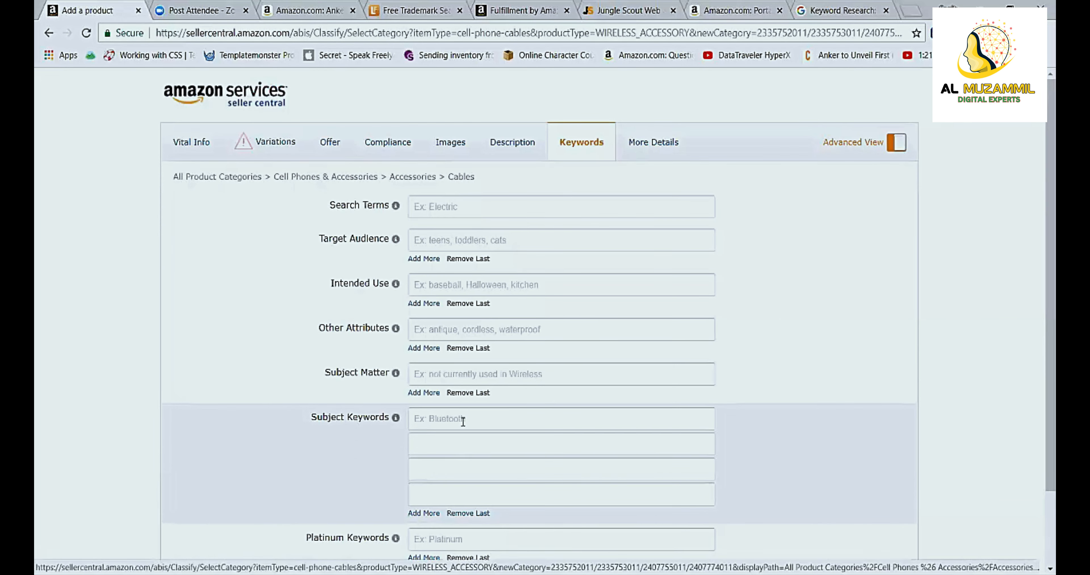
pyautogui.click(454, 426)
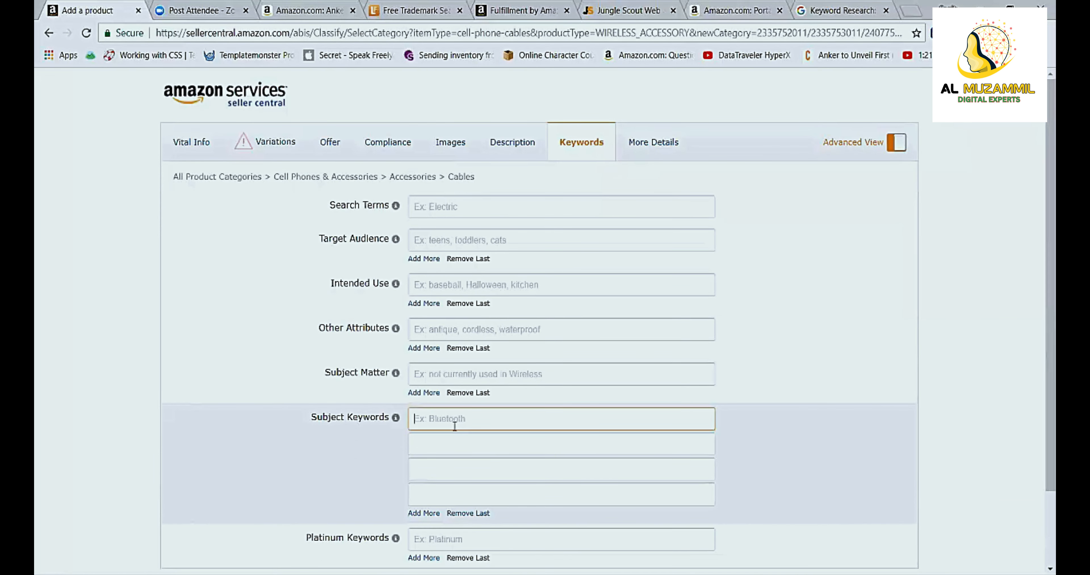
pyautogui.press('Tab')
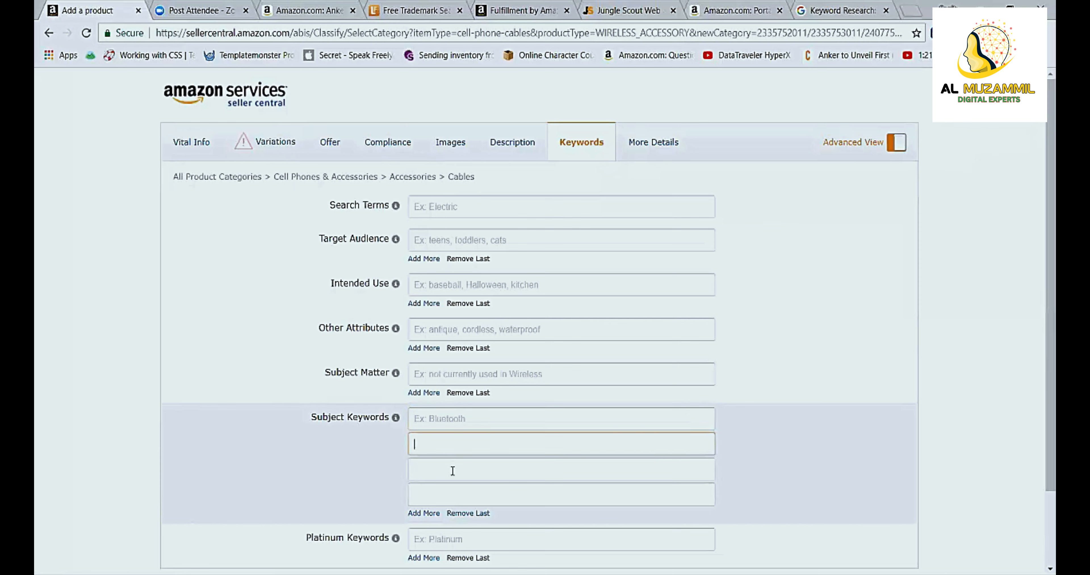
pyautogui.click(453, 471)
pyautogui.click(452, 493)
pyautogui.click(450, 471)
pyautogui.click(450, 449)
# Step: Enter "Bluetooth Speaker, Power Bank, Cable" in the first Subject Keywords field and clear the entry
pyautogui.click(461, 425)
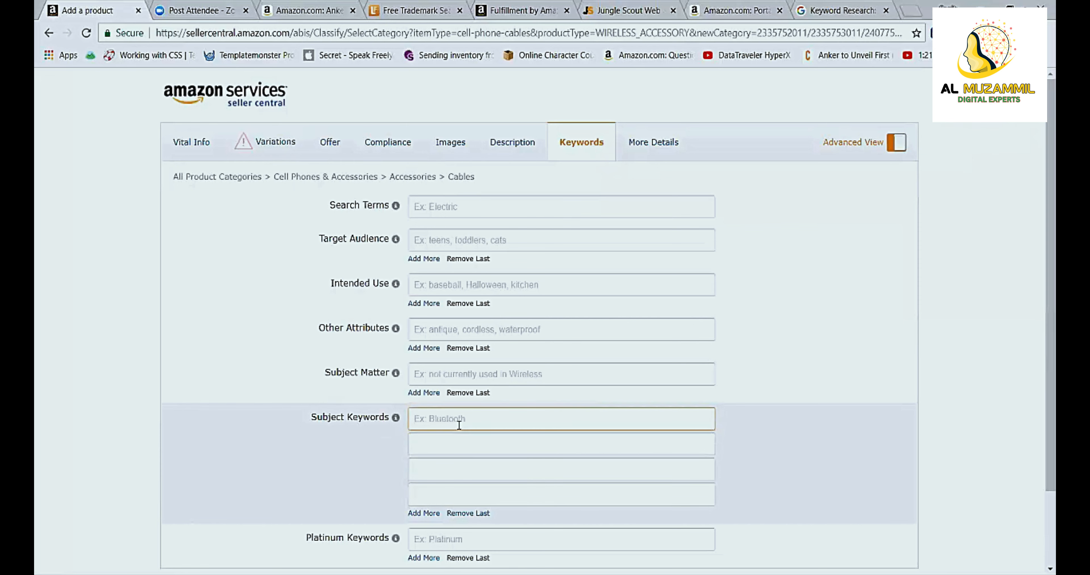
pyautogui.write('BH')
pyautogui.press('BackSpace')
pyautogui.write('luetooth Speaker, Power Bank, ')
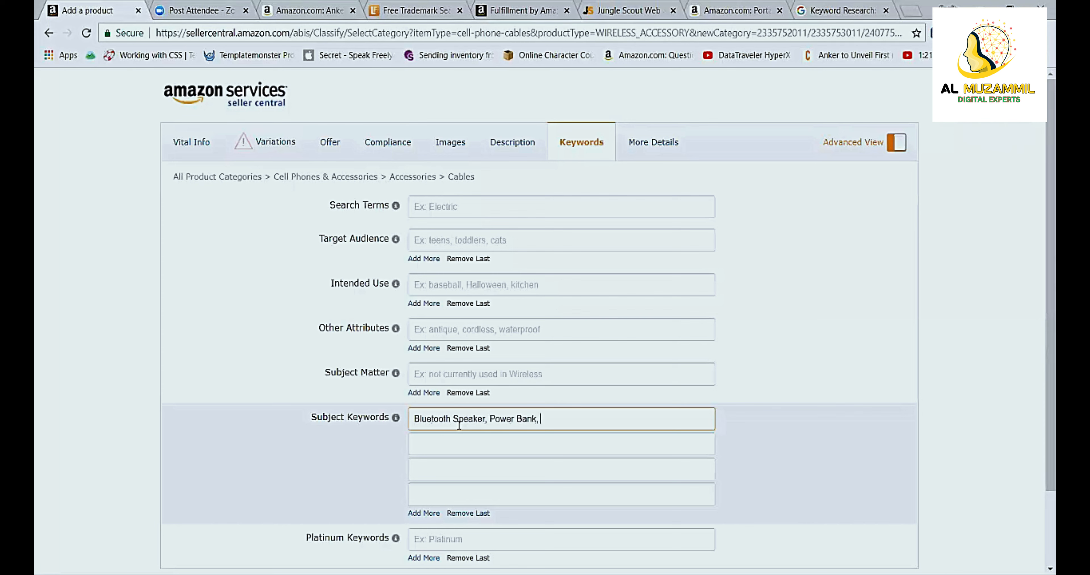
pyautogui.write('Cable')
pyautogui.hotkey('ctrl', 'a')
pyautogui.press('BackSpace')
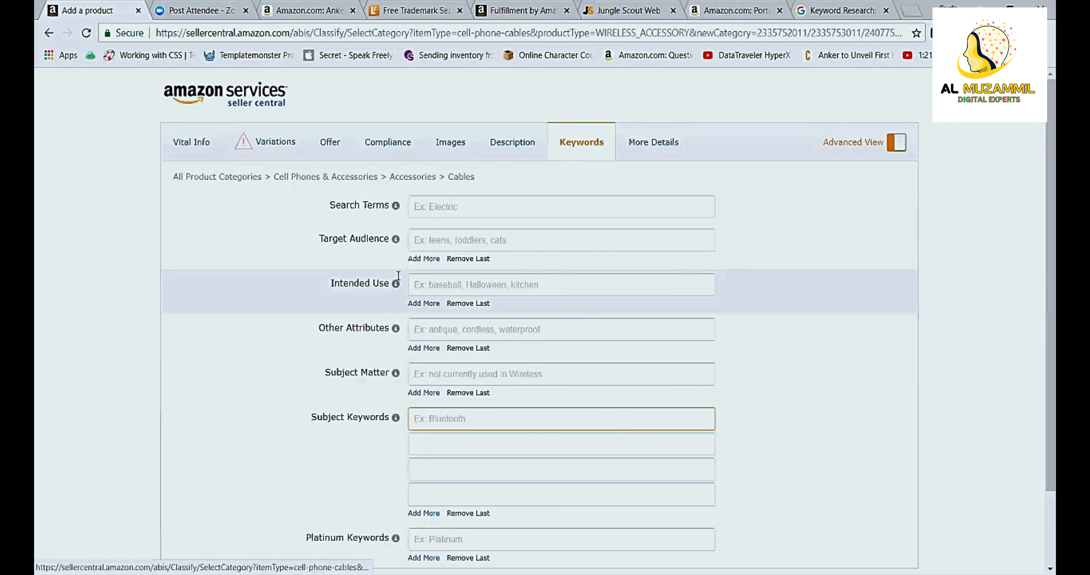
# Step: Enter "Water Bottle for KIDS, Water Bottle for Men," as the listing's Search Terms
pyautogui.click(435, 207)
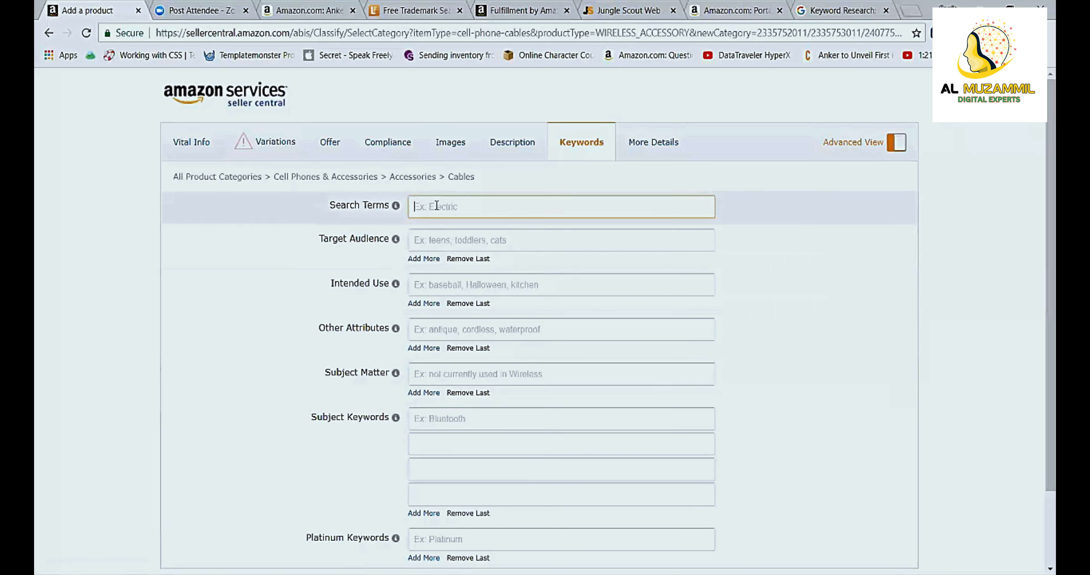
pyautogui.rightClick(486, 210)
pyautogui.click(449, 210)
pyautogui.write('W')
pyautogui.press('BackSpace')
pyautogui.write('Water Bottle for KIDS, w')
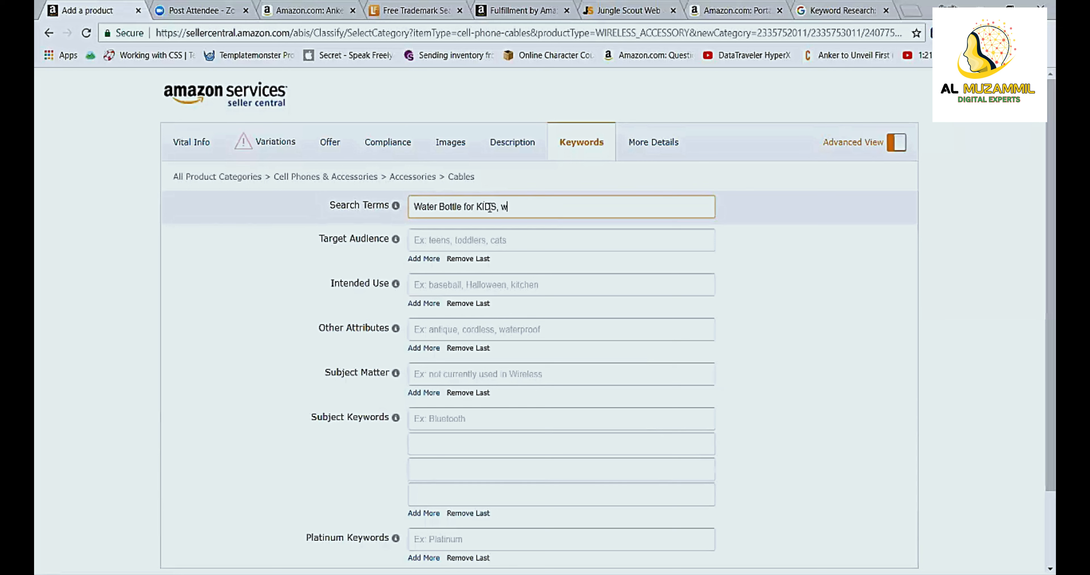
pyautogui.press('BackSpace')
pyautogui.write('Water Bottle for Men,')
pyautogui.hotkey('ctrl', 'a')
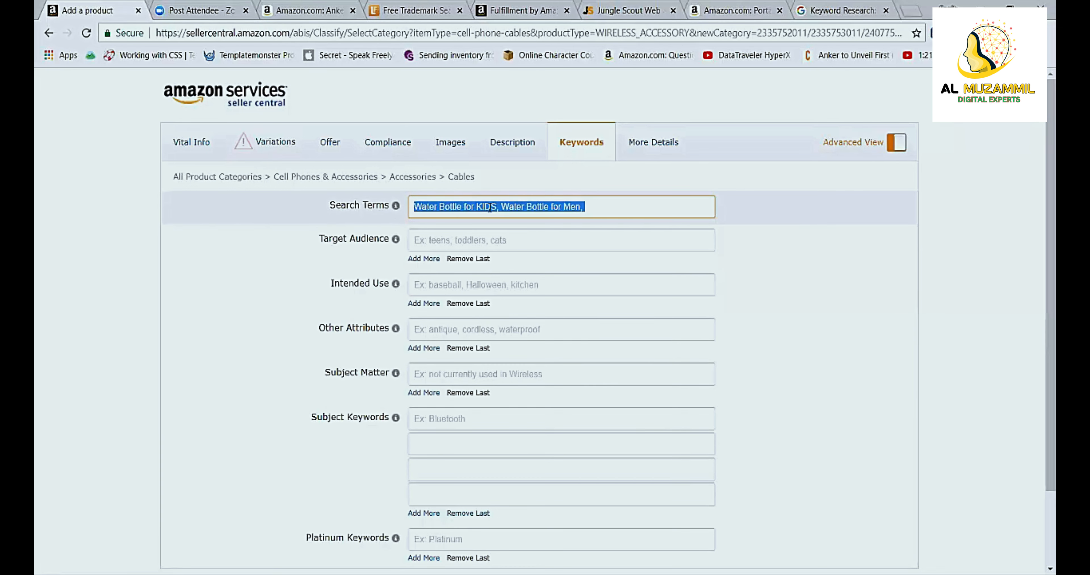
# Step: Append "Sports Water Bottle" to the end of the Search Terms
pyautogui.press('End')
pyautogui.write('Sports')
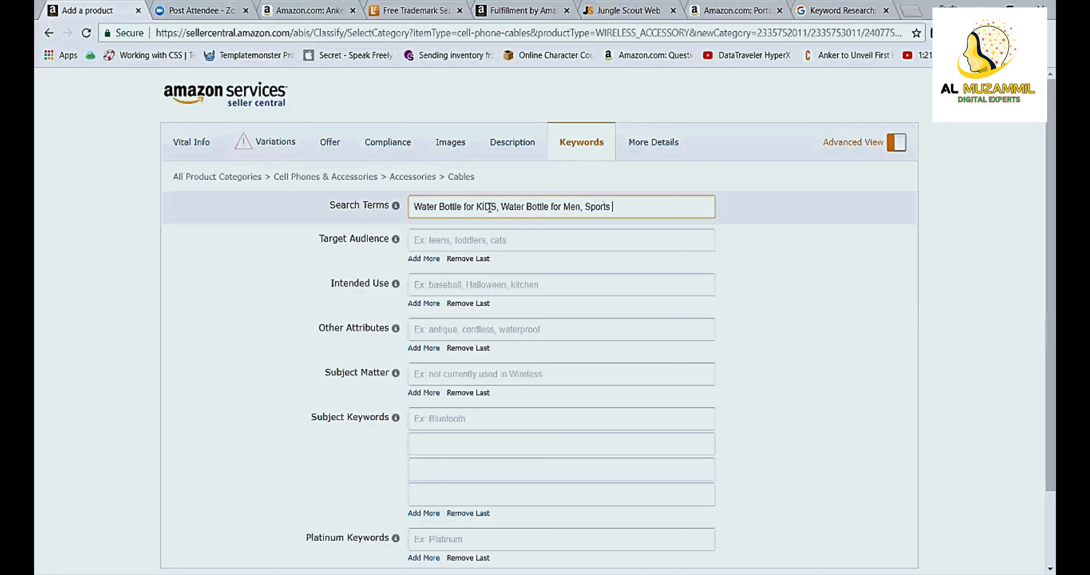
pyautogui.write(' Water BOTTLE')
pyautogui.press('BackSpace')
pyautogui.press('BackSpace')
pyautogui.press('BackSpace')
pyautogui.press('BackSpace')
pyautogui.write('TT')
pyautogui.press('BackSpace')
pyautogui.press('BackSpace')
pyautogui.press('BackSpace')
pyautogui.write('ottle')
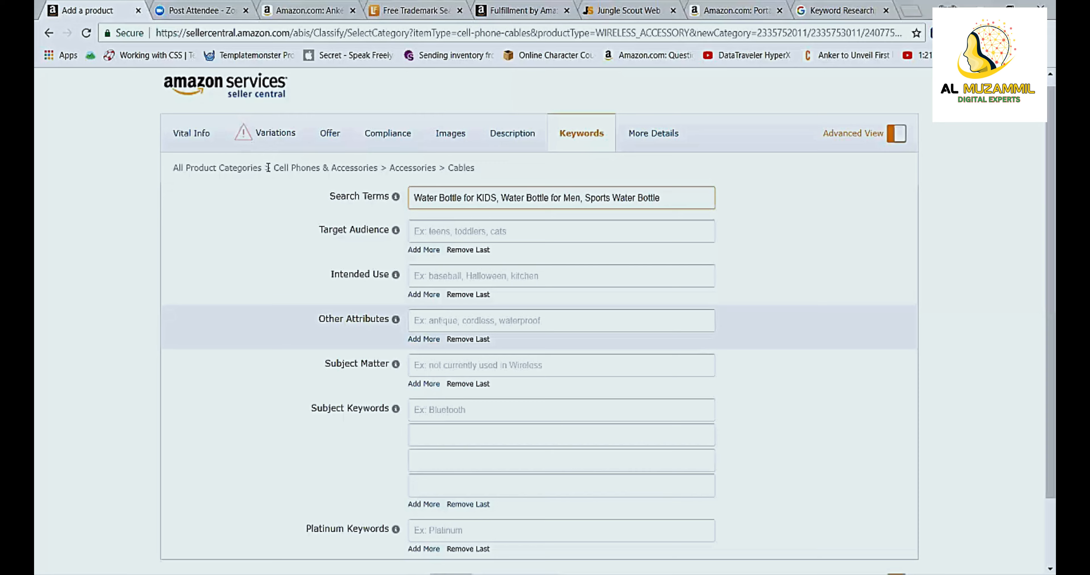
# Step: Return to the listing's variations and review the color rows and their required price fields
pyautogui.scroll(-3, 370, 371)
pyautogui.scroll(3, 635, 482)
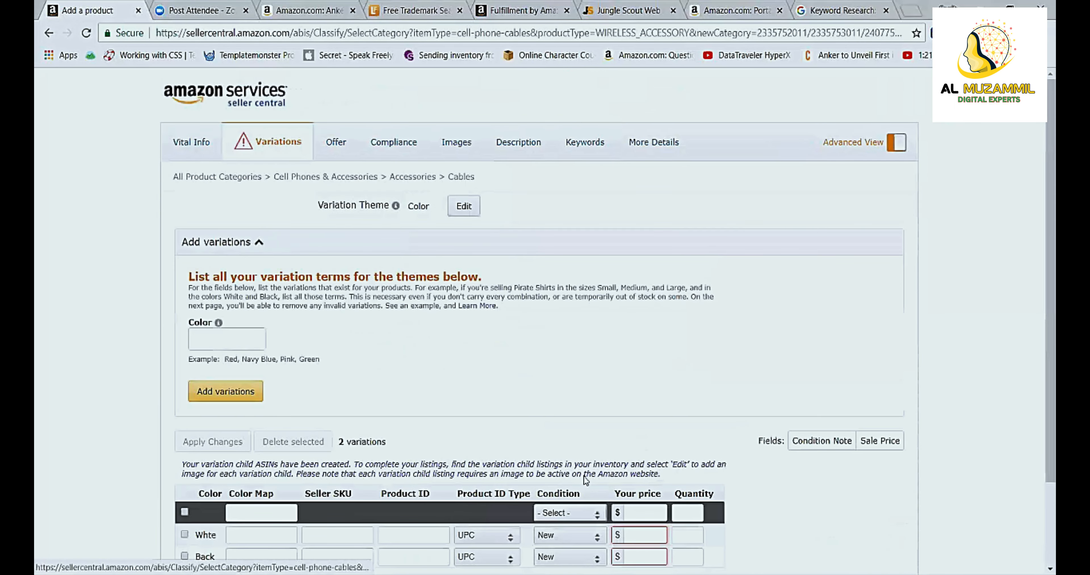
pyautogui.scroll(-3, 584, 477)
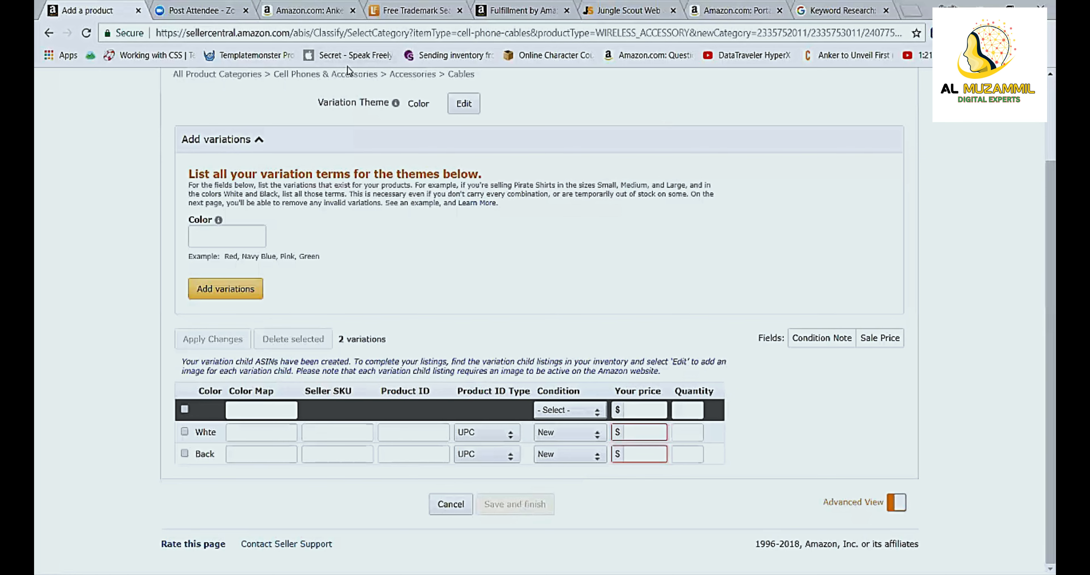
pyautogui.scroll(3, 570, 318)
pyautogui.rightClick(569, 318)
# Step: Switch to the Anker charger's Amazon page and examine its title, price, bullet points and purchase options
pyautogui.click(310, 9)
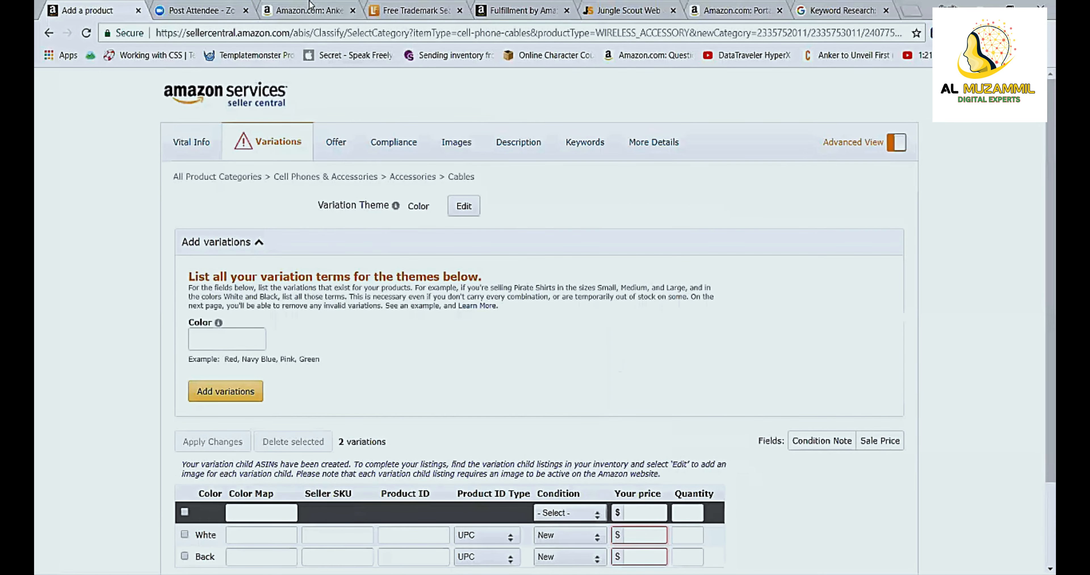
pyautogui.scroll(8, 516, 390)
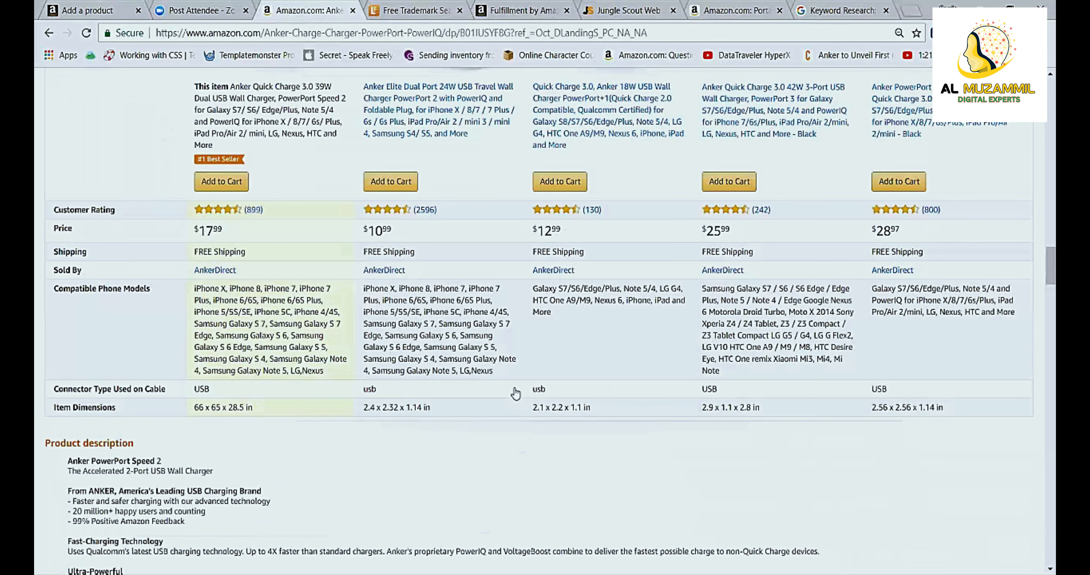
pyautogui.scroll(4, 615, 423)
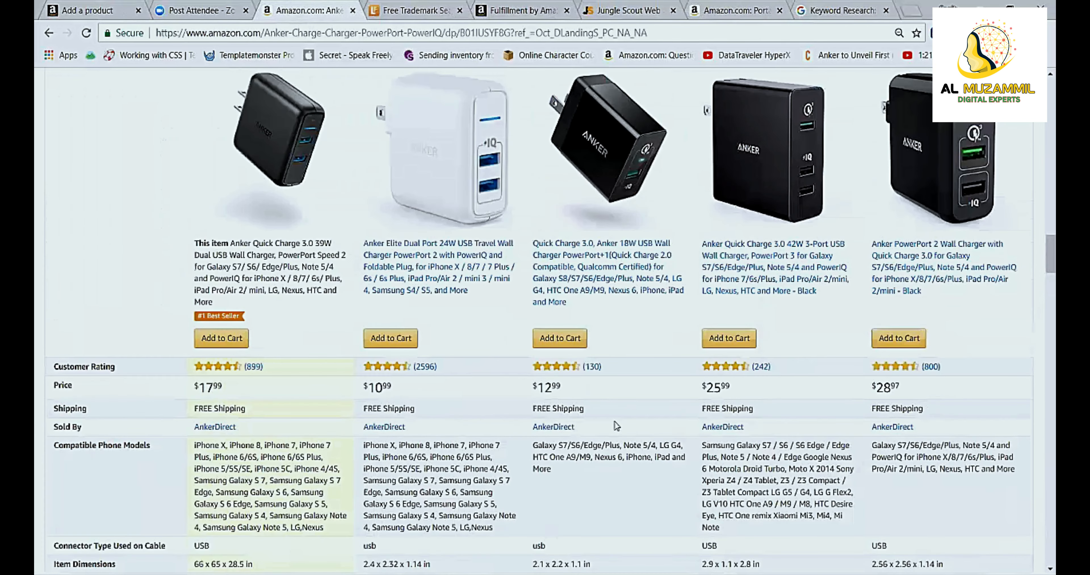
pyautogui.scroll(15, 615, 423)
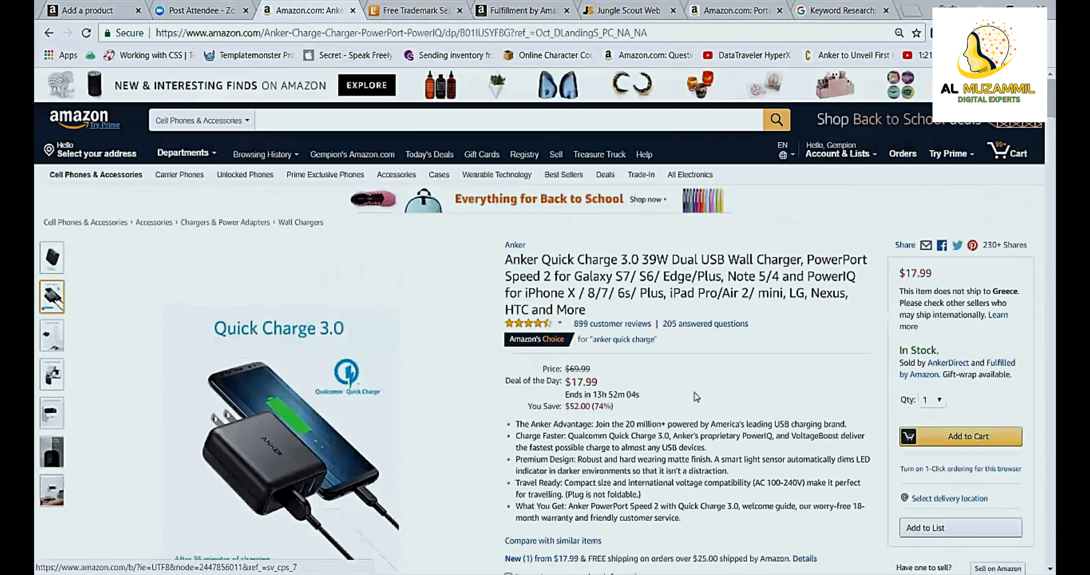
pyautogui.click(954, 449)
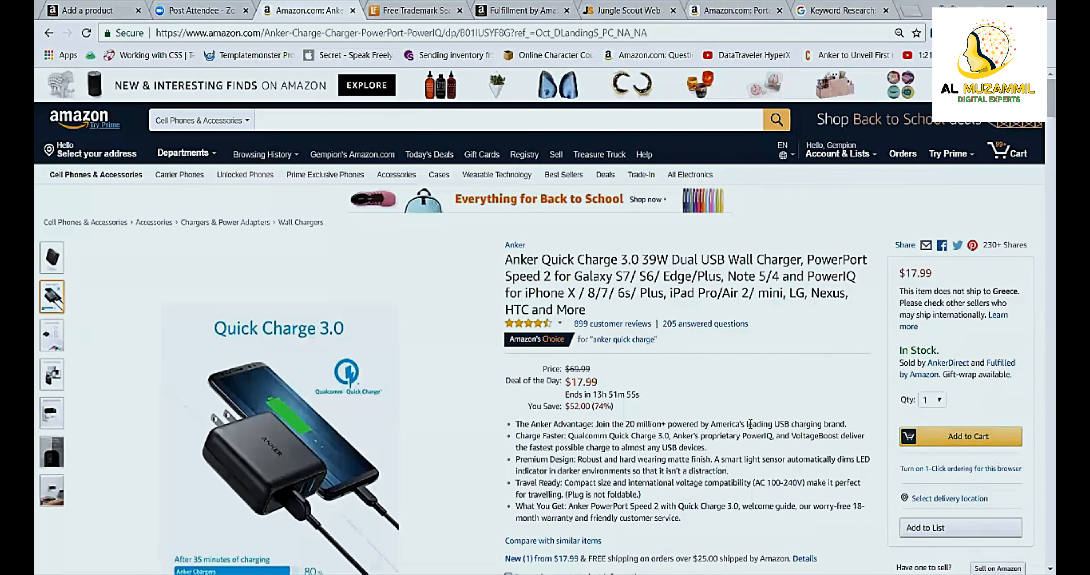
# Step: Read through the Anker charger's feature bullet points and compare them with the product title and the sections below
pyautogui.scroll(-2, 750, 424)
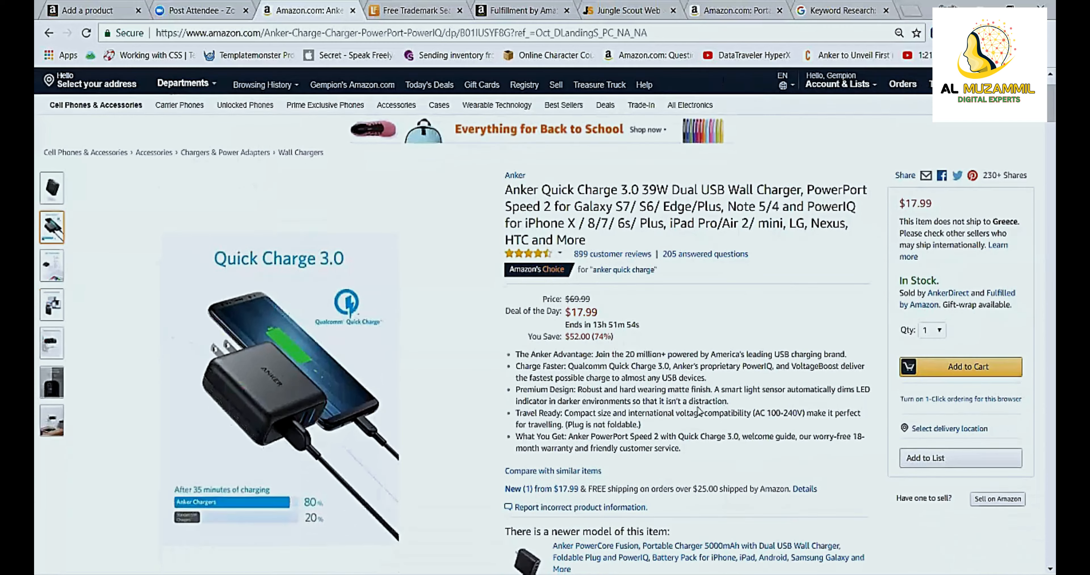
pyautogui.moveTo(761, 413); pyautogui.dragTo(660, 410)
pyautogui.click(659, 421)
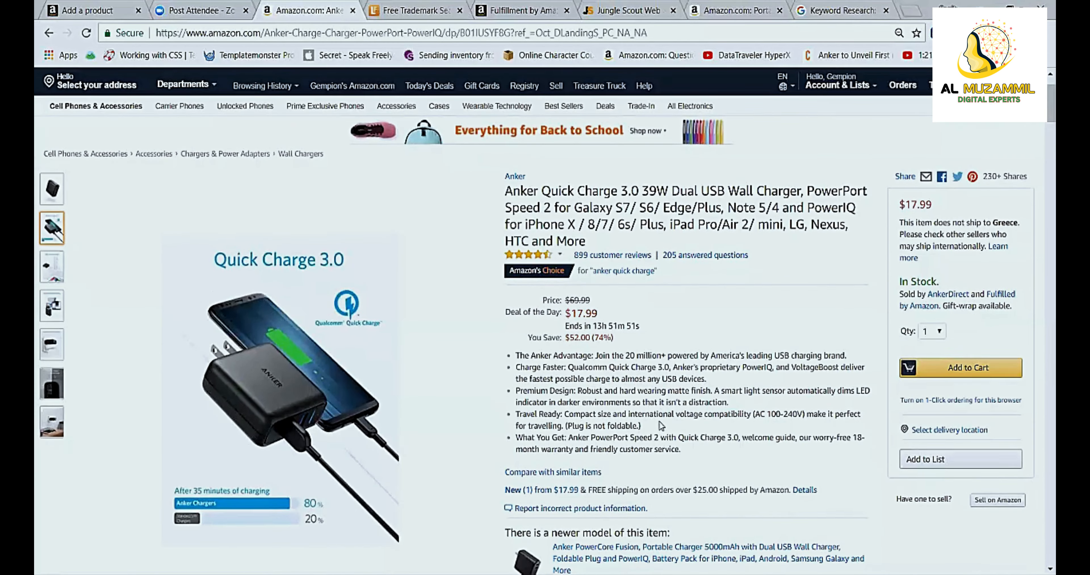
pyautogui.scroll(-2, 659, 421)
pyautogui.scroll(-4, 659, 421)
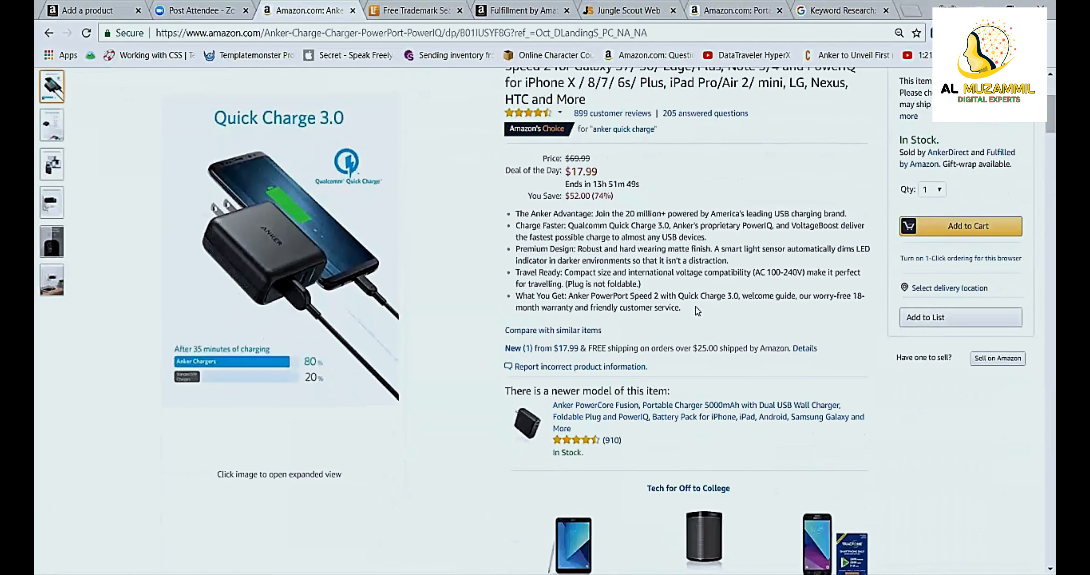
pyautogui.scroll(8, 609, 263)
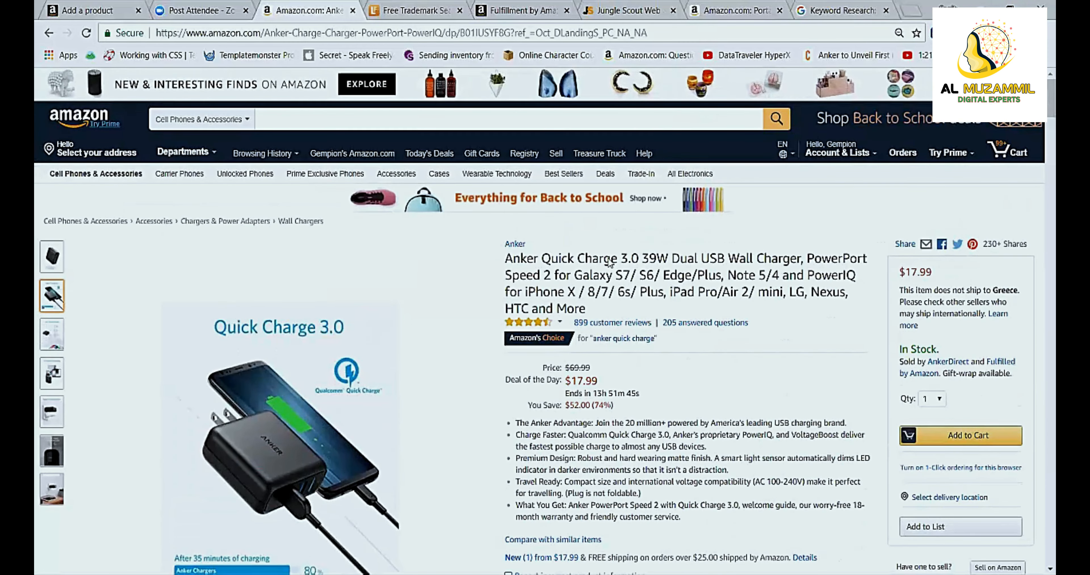
pyautogui.scroll(-2, 609, 263)
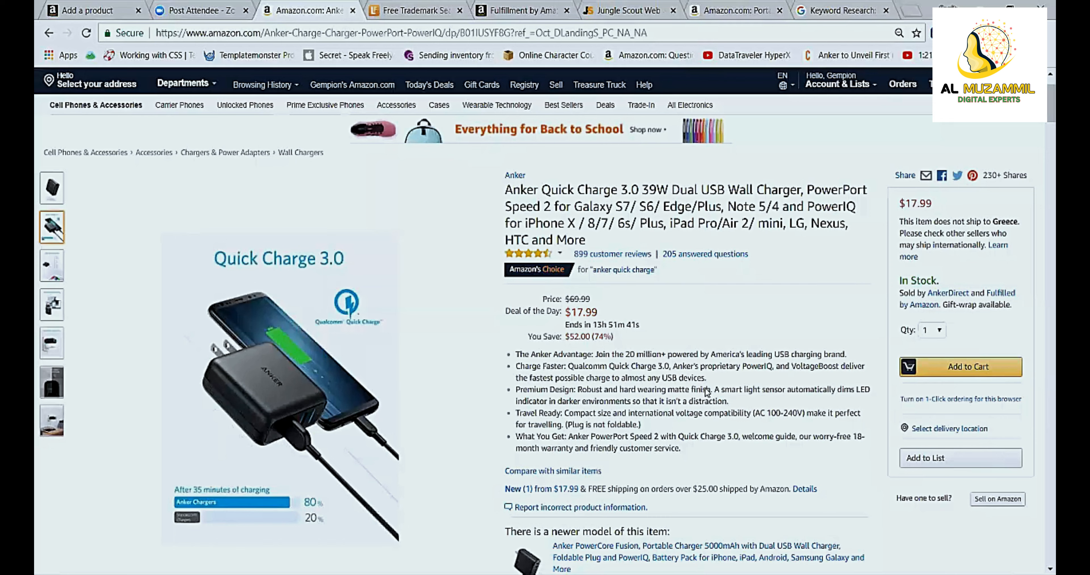
pyautogui.moveTo(647, 366); pyautogui.dragTo(689, 397)
pyautogui.click(689, 396)
# Step: Switch to the slide presentation and advance to the "Placing Your First Inventory Order" slide
pyautogui.hotkey('alt', 'Tab')
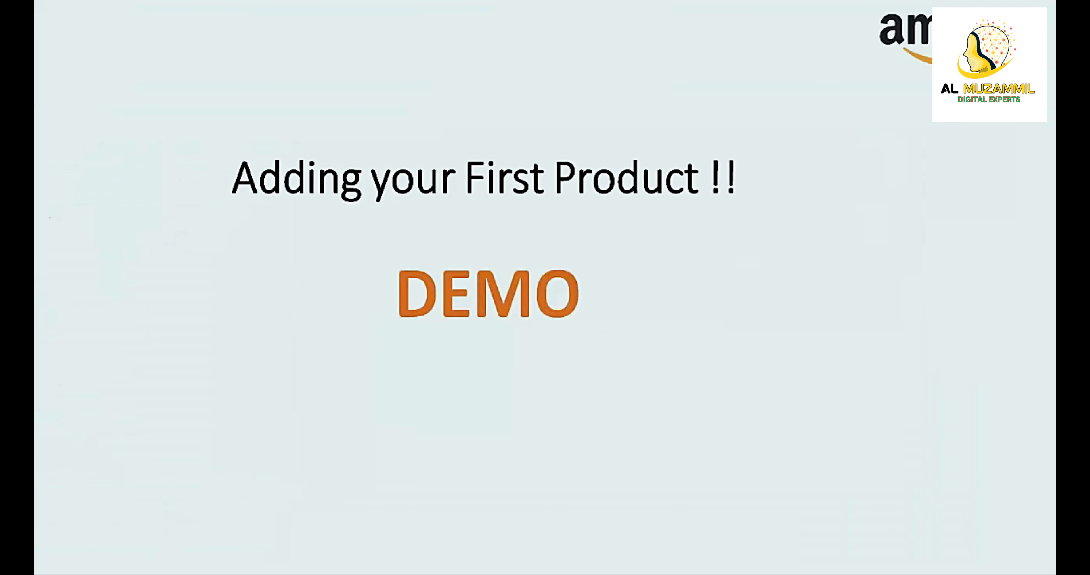
pyautogui.press('Right')
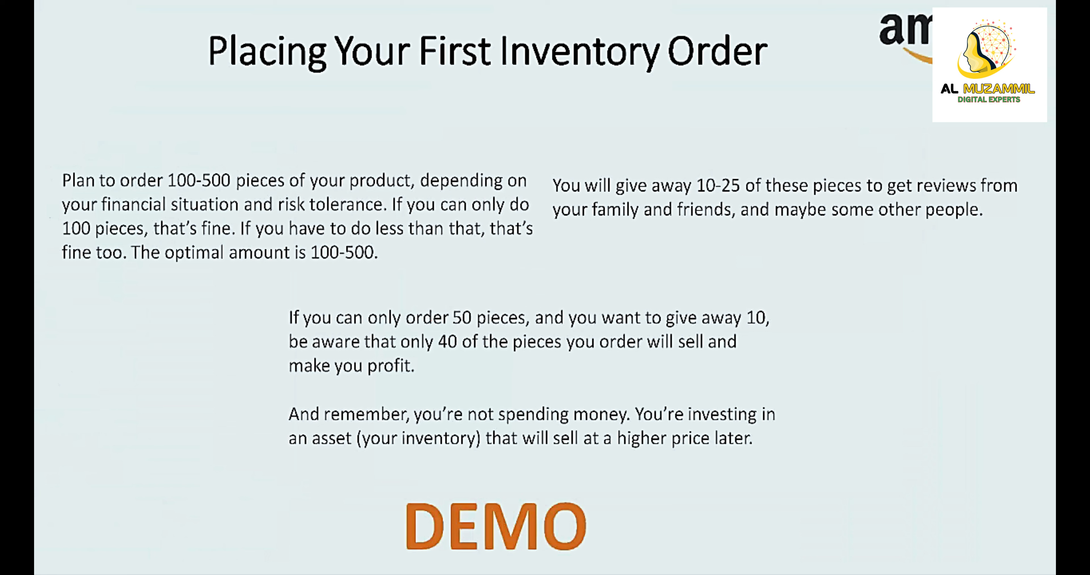